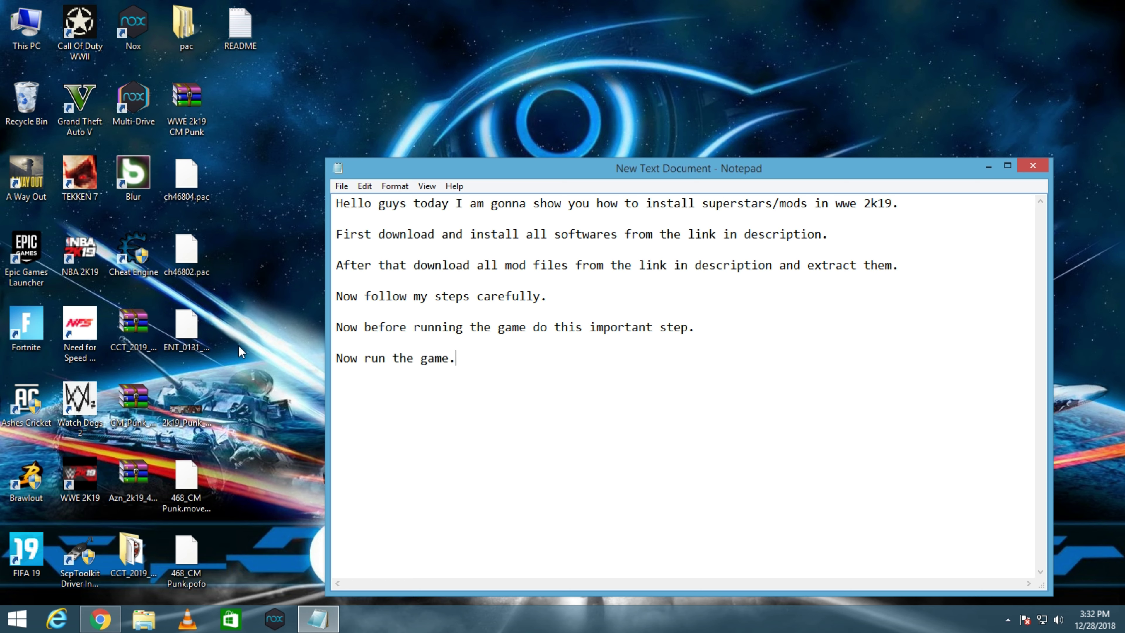
# - Launch WWE 2K19, shift its window away from the screen corner, and continue past the title screen to the main menu
pyautogui.doubleClick(81, 483)
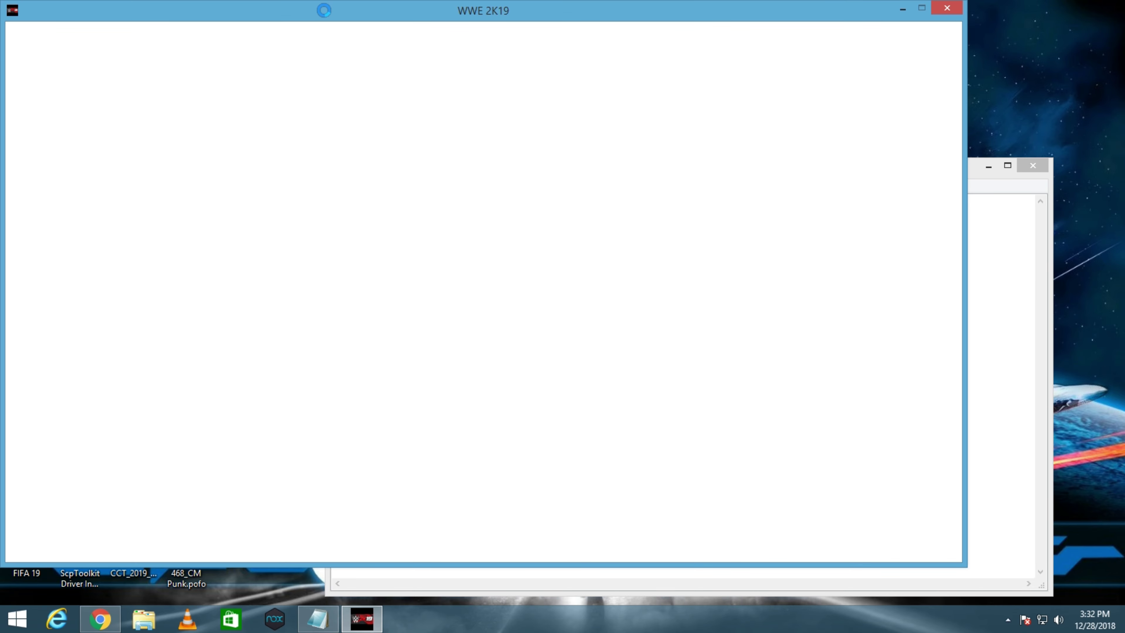
pyautogui.moveTo(324, 11); pyautogui.dragTo(425, 35)
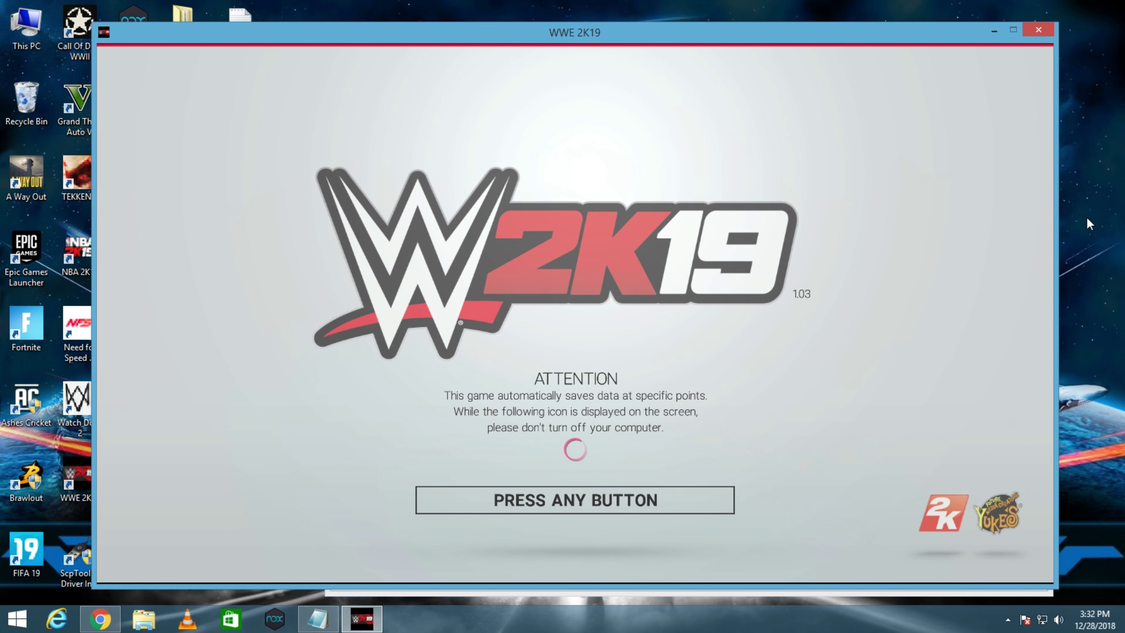
pyautogui.press('Return')
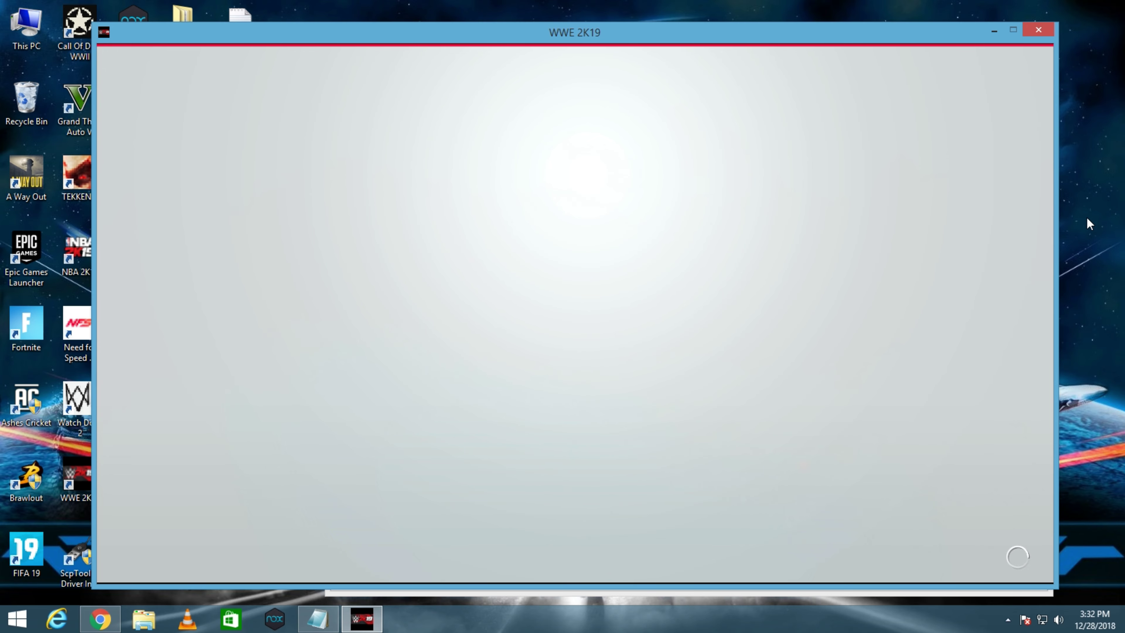
pyautogui.press('Return')
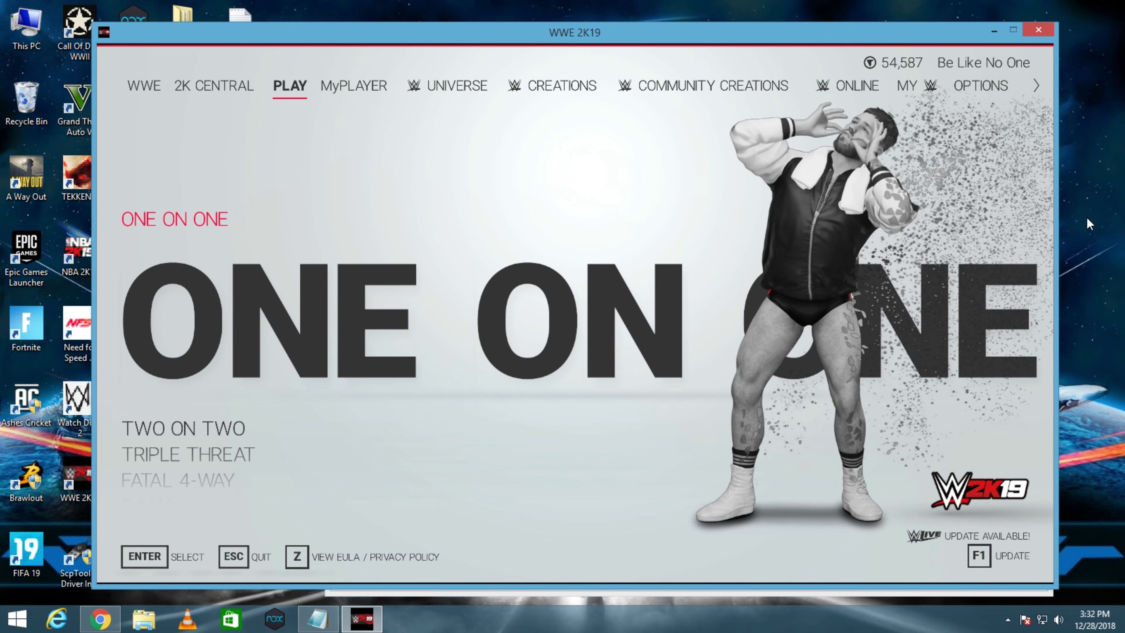
# - Switch to Notepad and add the line "After the game starts run cheat engine and follow my steps." below a blank line
pyautogui.click(334, 619)
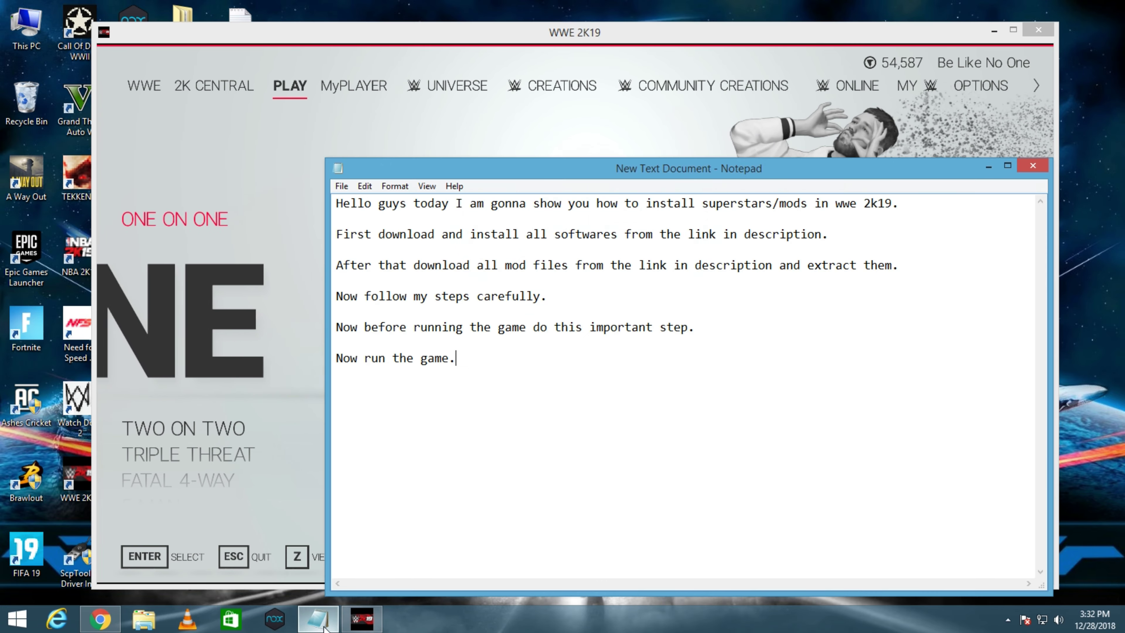
pyautogui.press('Return')
pyautogui.press('Return')
pyautogui.write('After ')
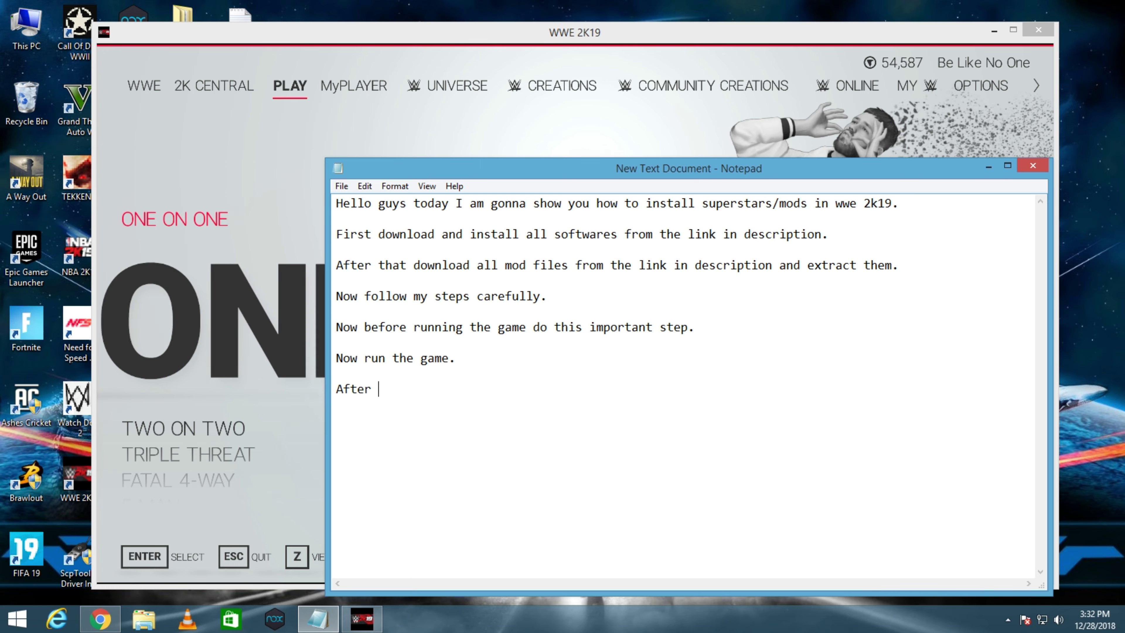
pyautogui.write('the game starts')
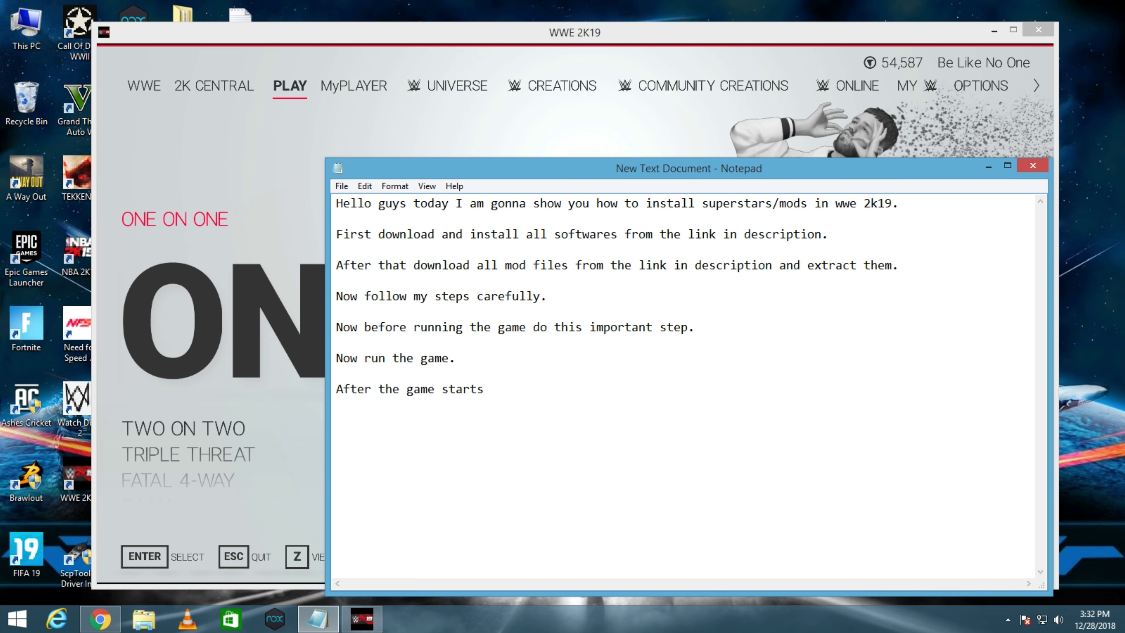
pyautogui.write(' run cheat engine a')
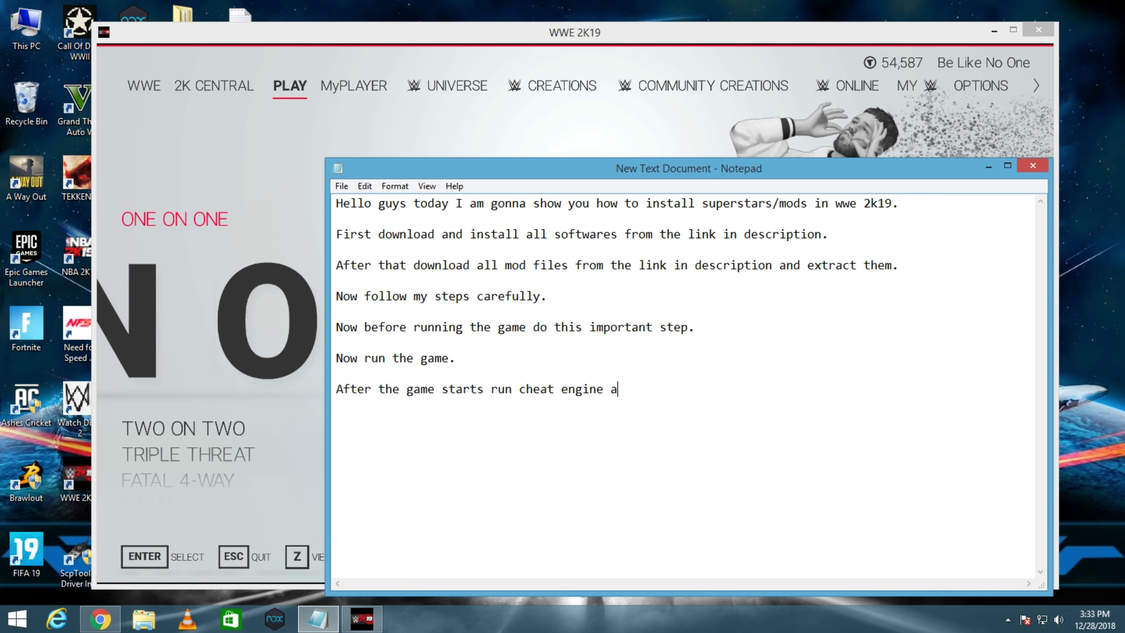
pyautogui.write('nd follow my steps.')
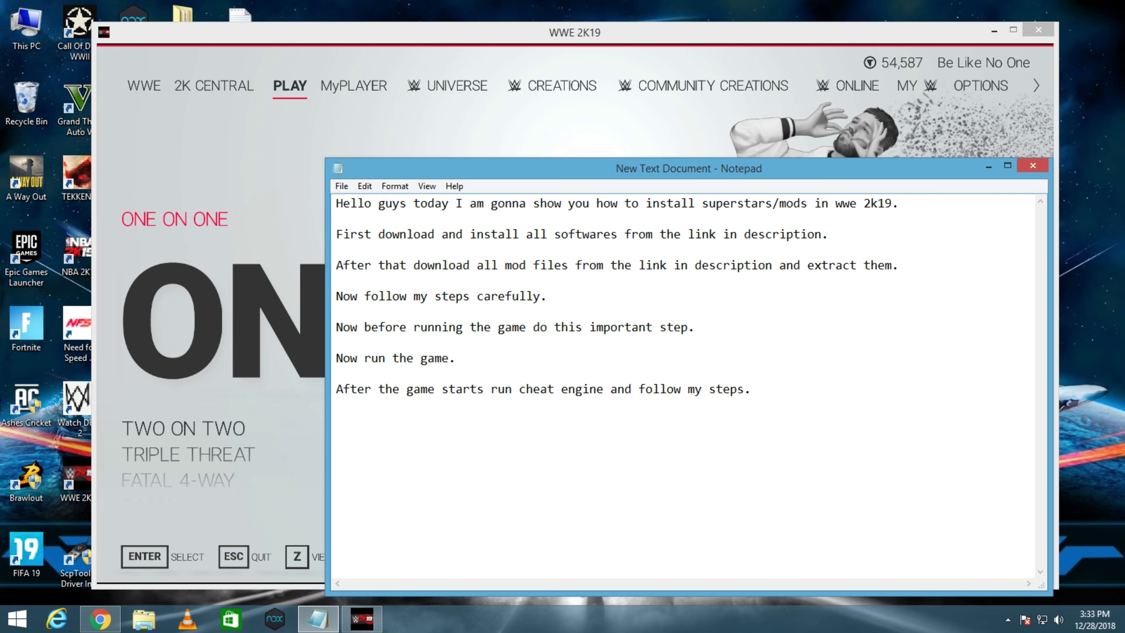
# - Minimize the notes, move the game window clear of the desktop shortcuts, and launch Cheat Engine
pyautogui.click(990, 172)
pyautogui.moveTo(605, 31); pyautogui.dragTo(726, 64)
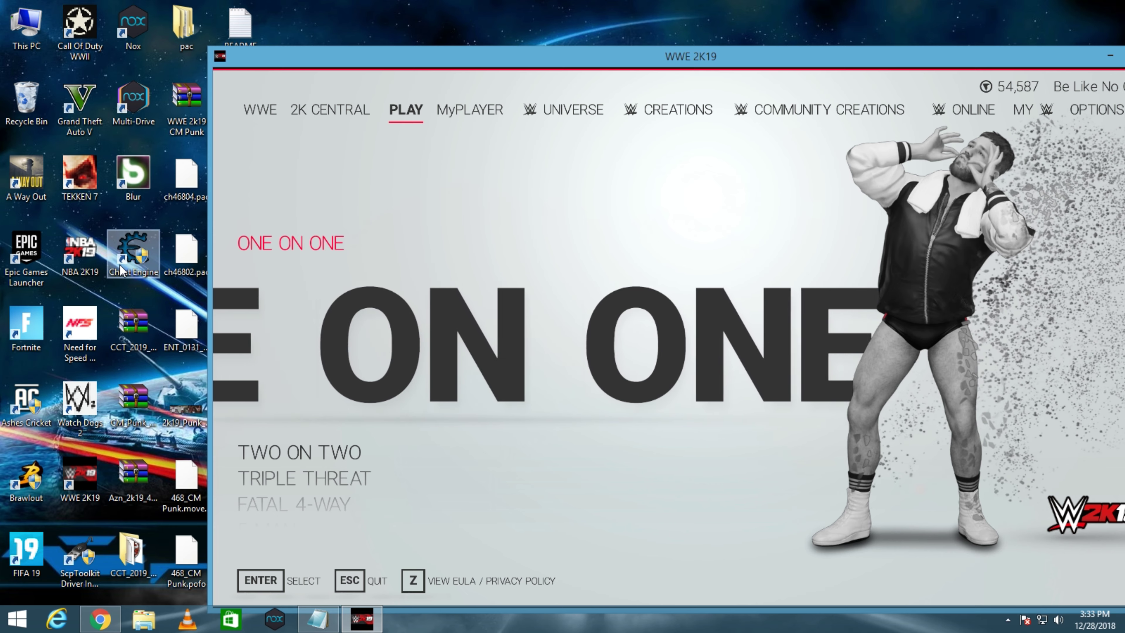
pyautogui.doubleClick(123, 271)
pyautogui.click(609, 338)
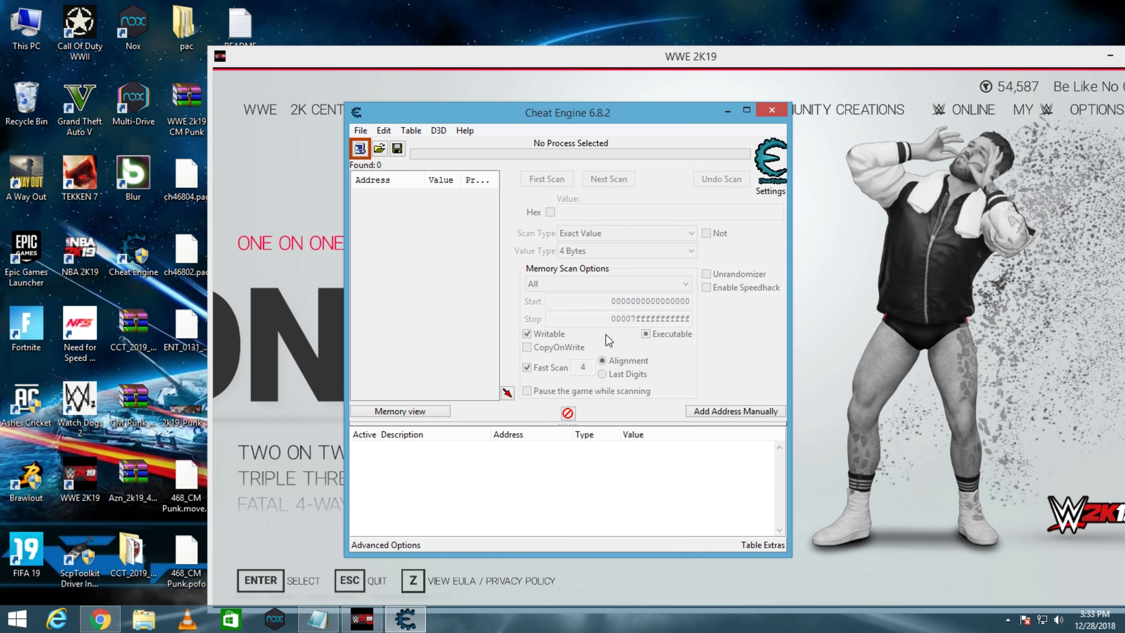
# - Attach Cheat Engine to the WWE 2K19 process and open the Memory Viewer
pyautogui.click(367, 154)
pyautogui.click(488, 344)
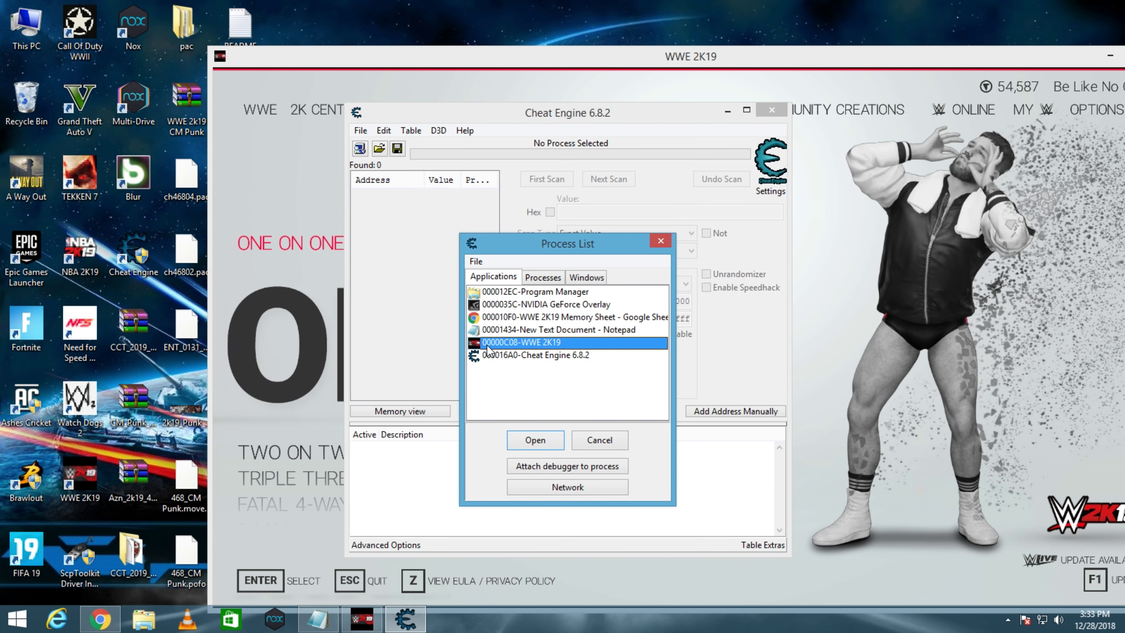
pyautogui.click(535, 441)
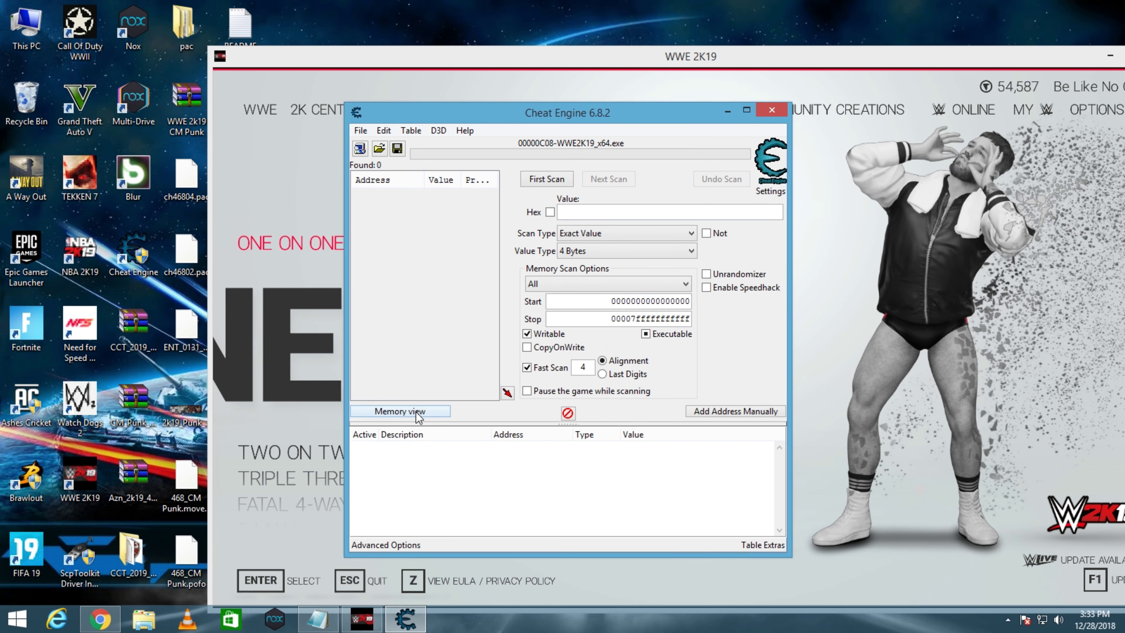
pyautogui.click(432, 412)
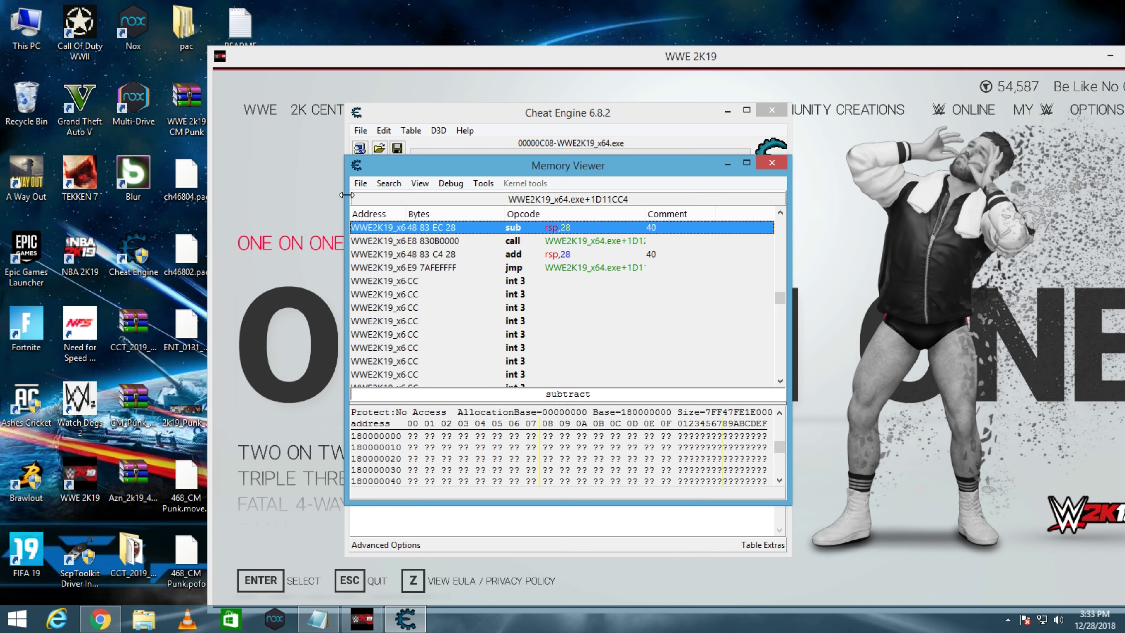
pyautogui.click(364, 185)
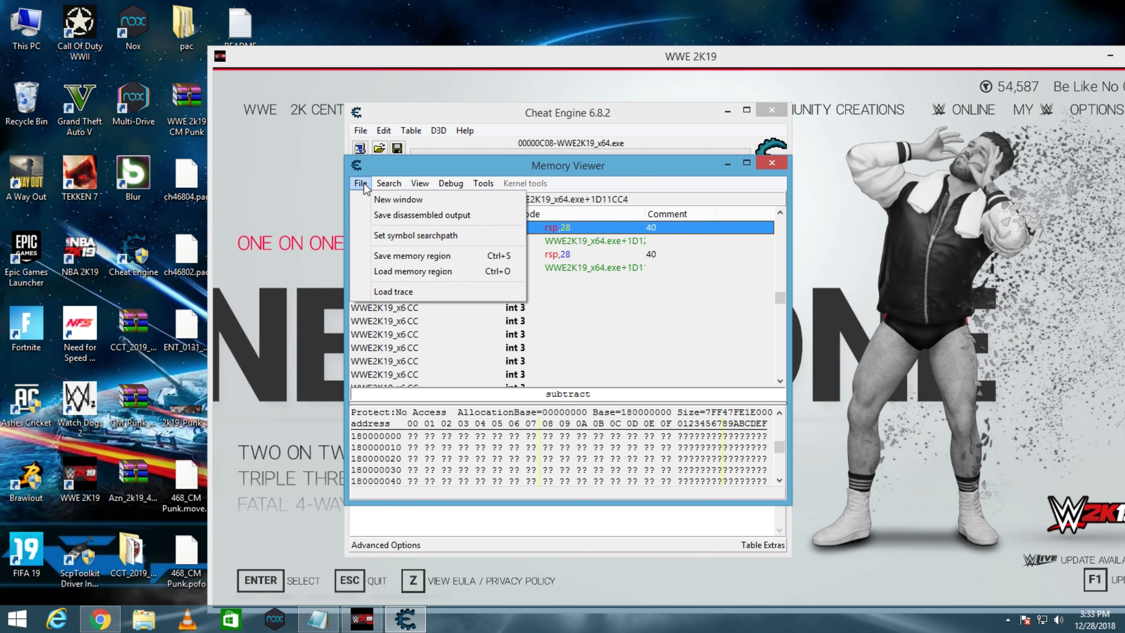
pyautogui.click(392, 219)
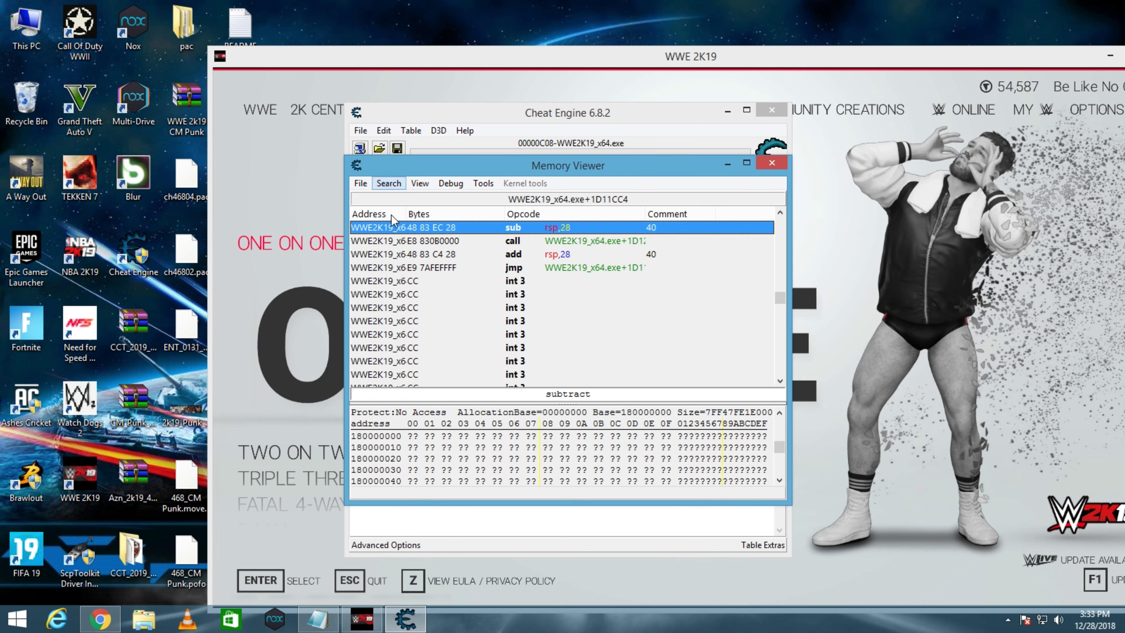
# - Switch to Notepad and add the line "Open wwe 2k19 memory sheet from the link in description."
pyautogui.click(317, 619)
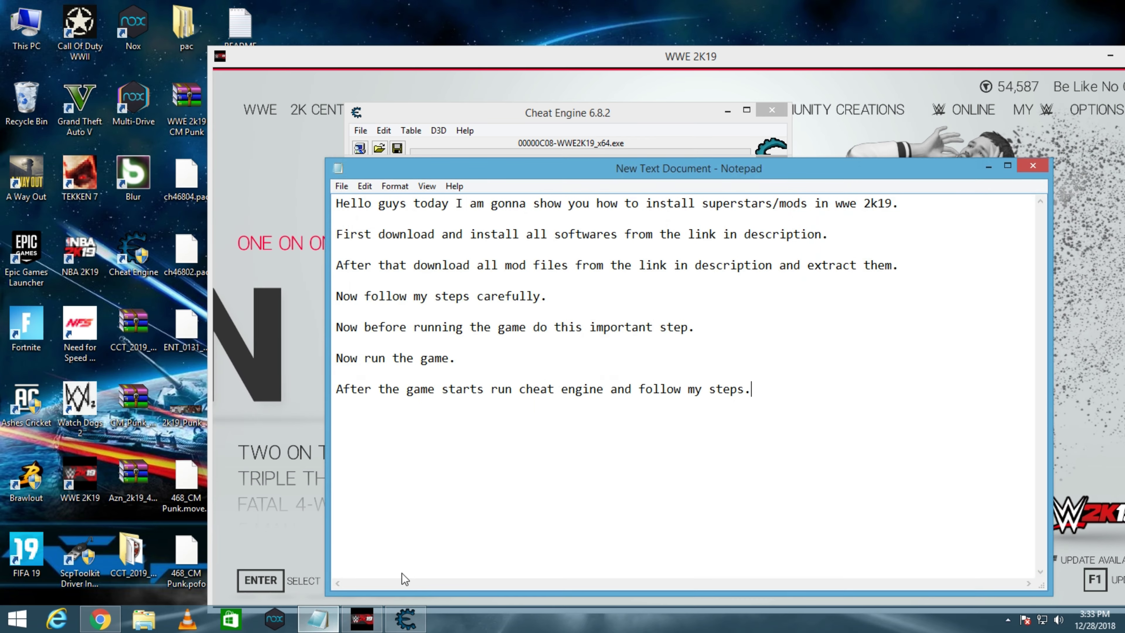
pyautogui.write('Open ')
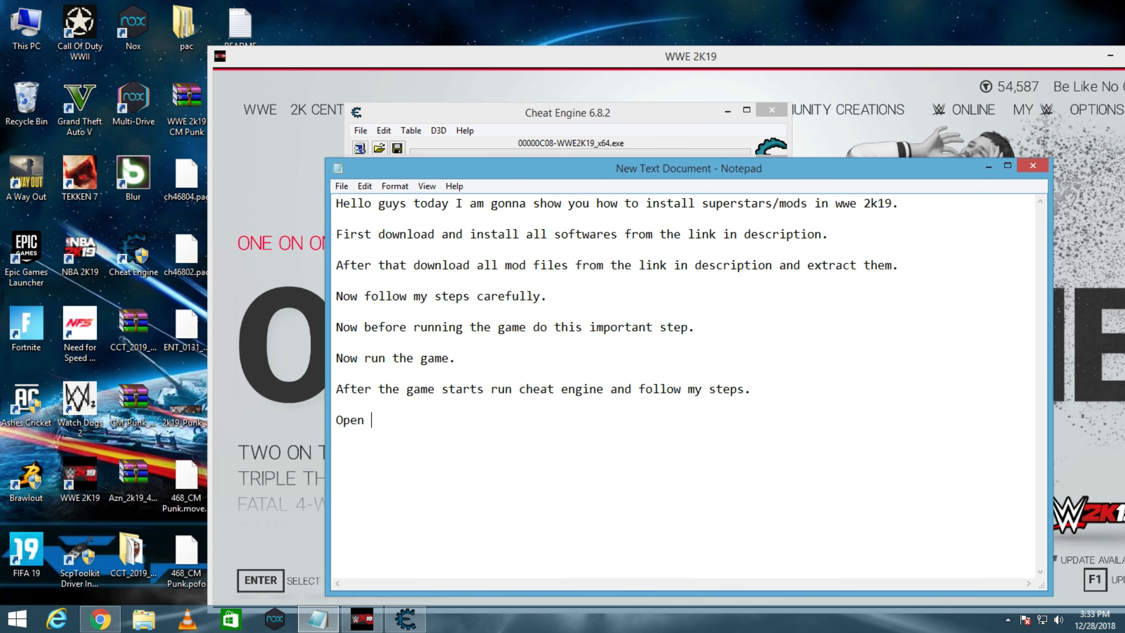
pyautogui.write('wwe 2k19 memory shee')
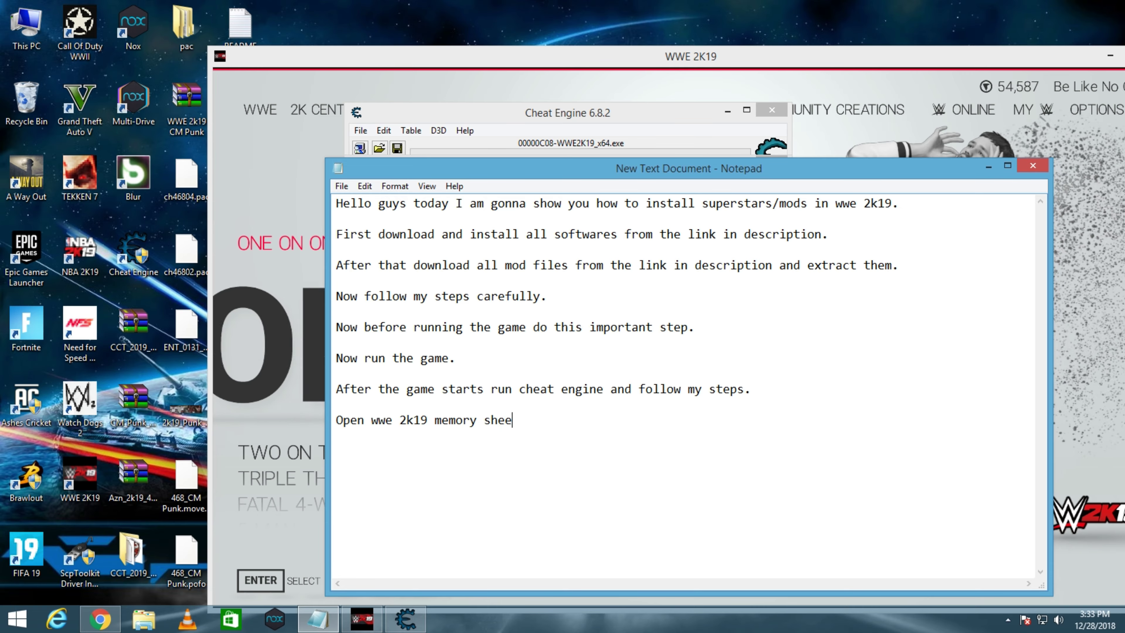
pyautogui.write('t from the link in ')
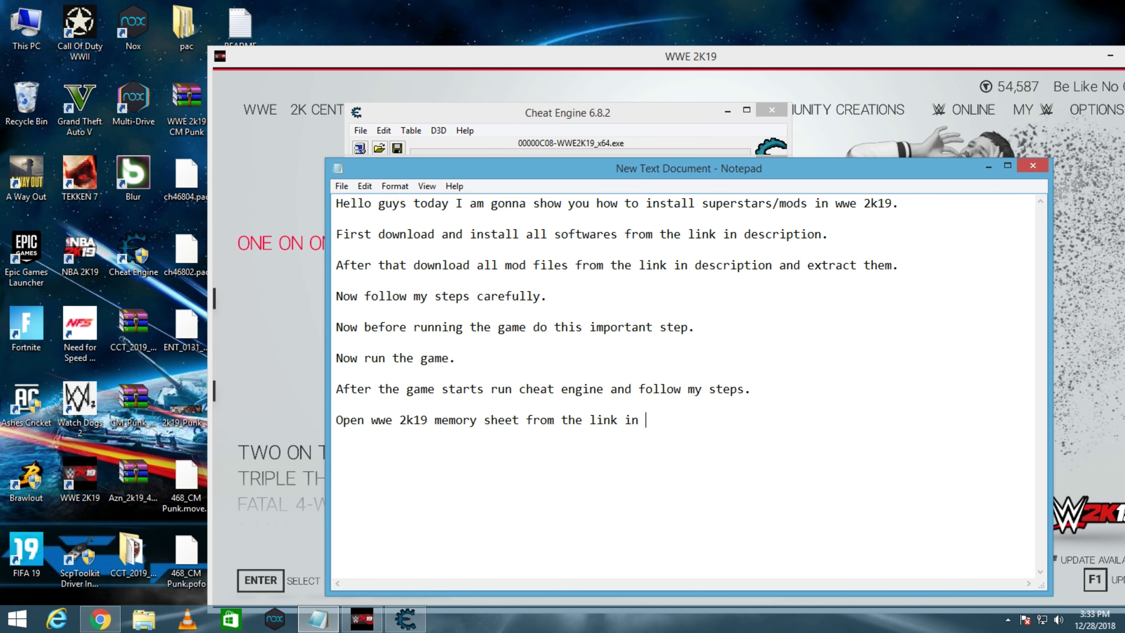
pyautogui.write('description.')
# - Bring up the WWE 2K19 Memory Sheet in Chrome, then add "Now follow my steps carefully" to the Notepad notes and minimize them
pyautogui.click(99, 621)
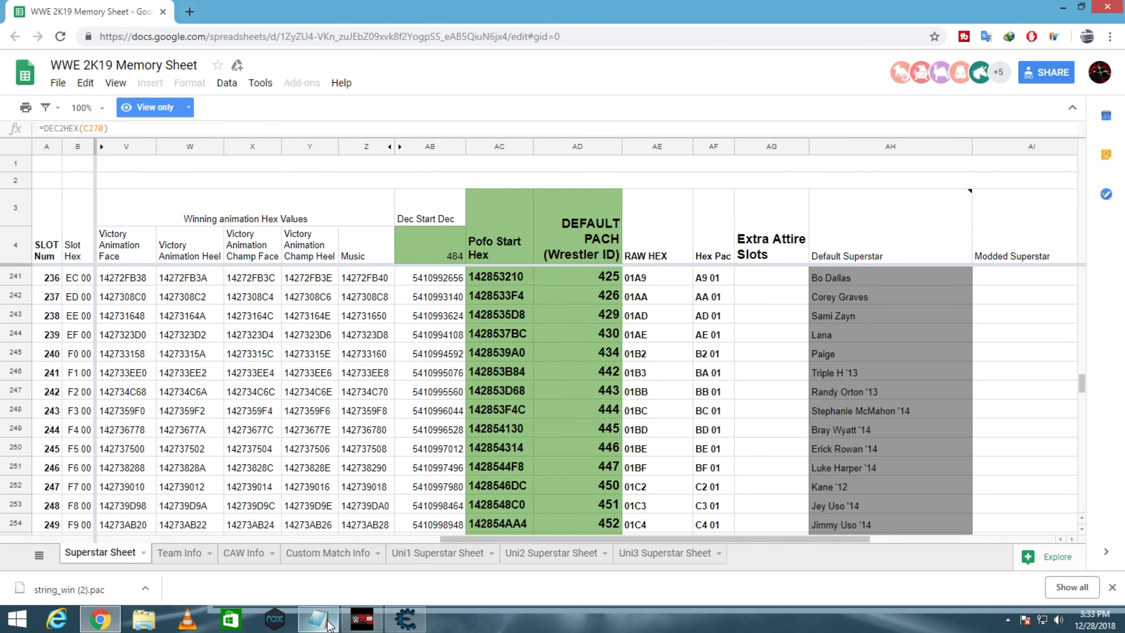
pyautogui.click(317, 619)
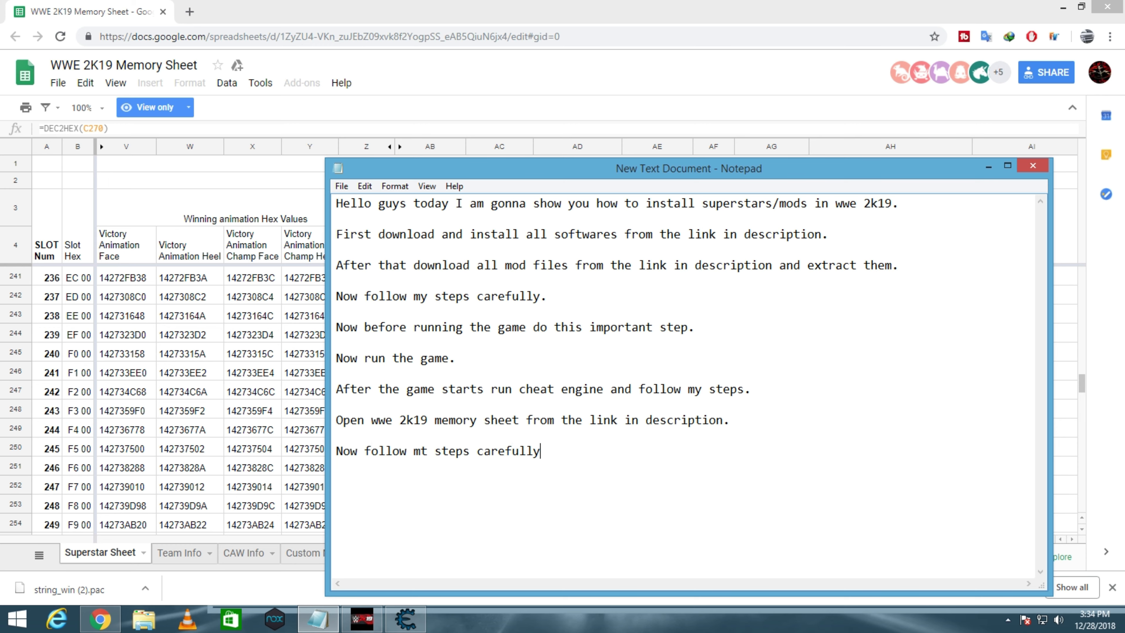
pyautogui.press('BackSpace')
pyautogui.write('y')
pyautogui.click(989, 166)
# - In Cheat Engine's Memory Viewer, load the memory region file 468_CM Punk.pofo from the Desktop, with the file filter set to All Files
pyautogui.click(405, 621)
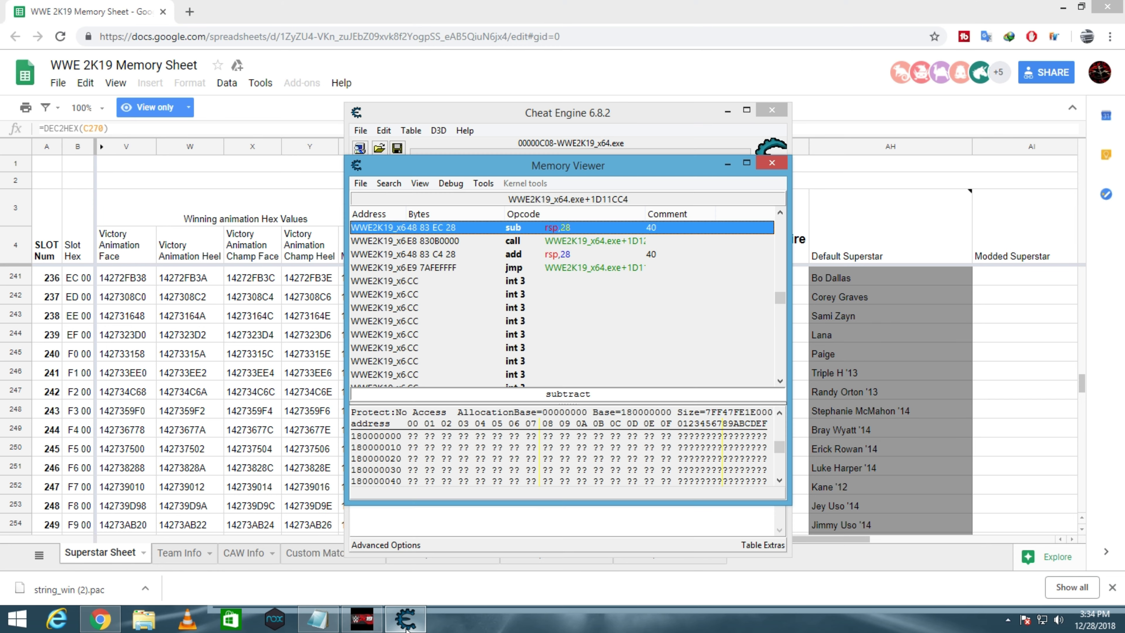
pyautogui.click(358, 185)
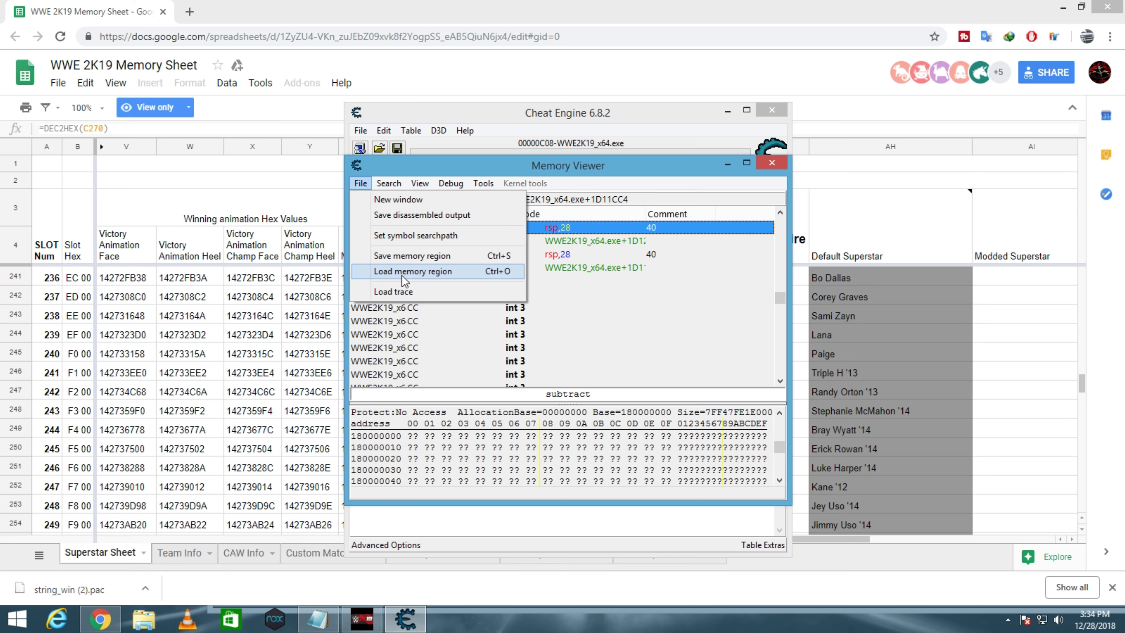
pyautogui.click(404, 272)
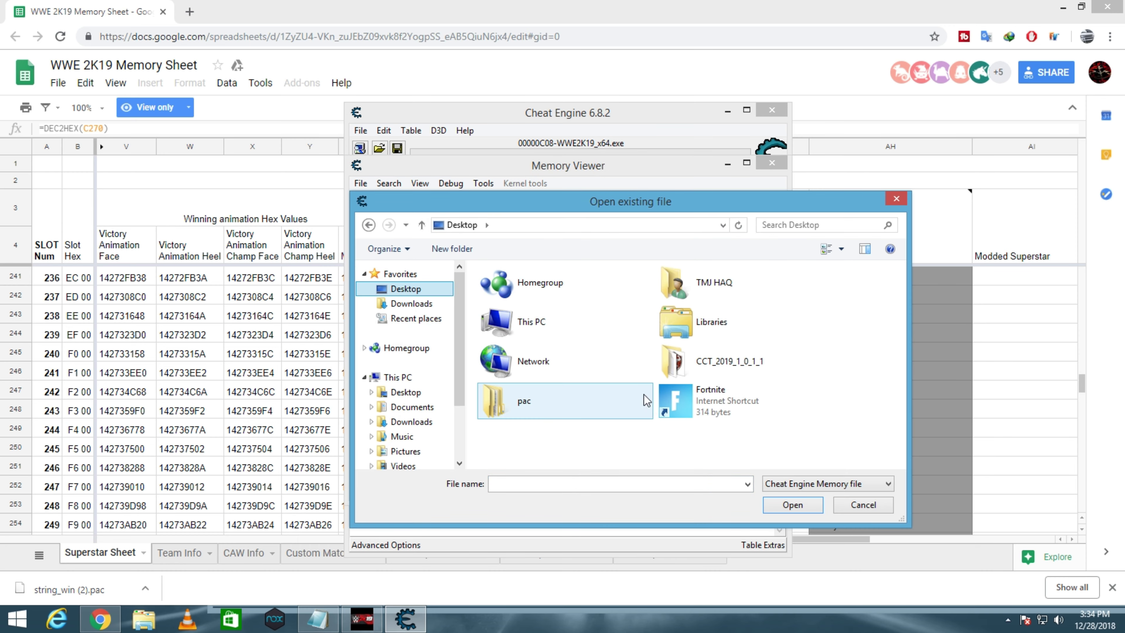
pyautogui.click(822, 488)
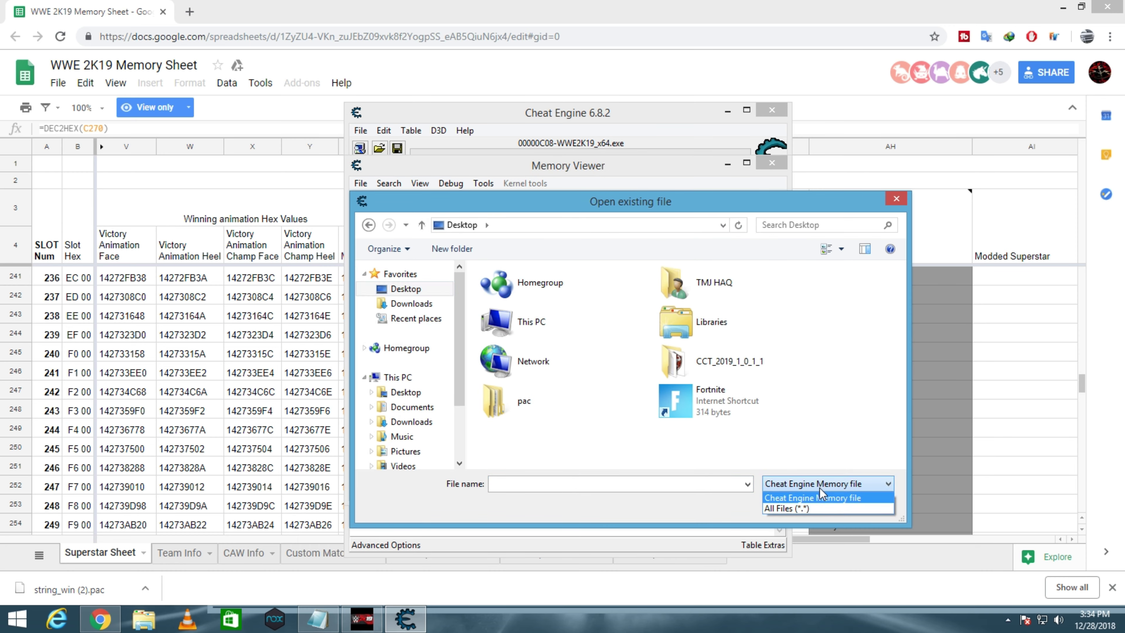
pyautogui.click(817, 511)
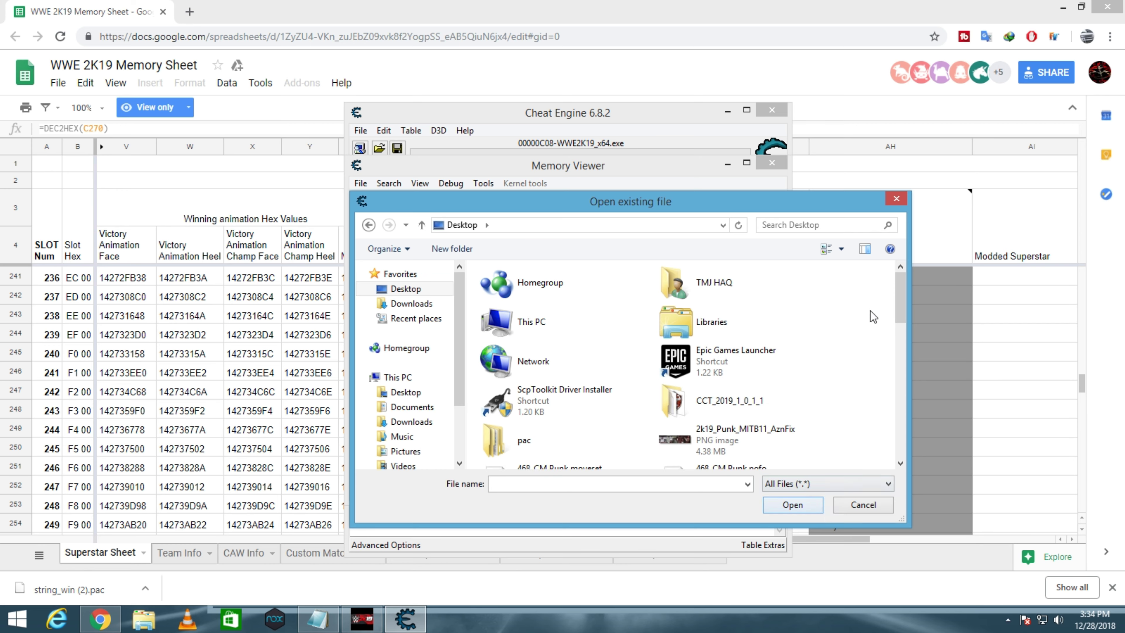
pyautogui.scroll(-4, 904, 303)
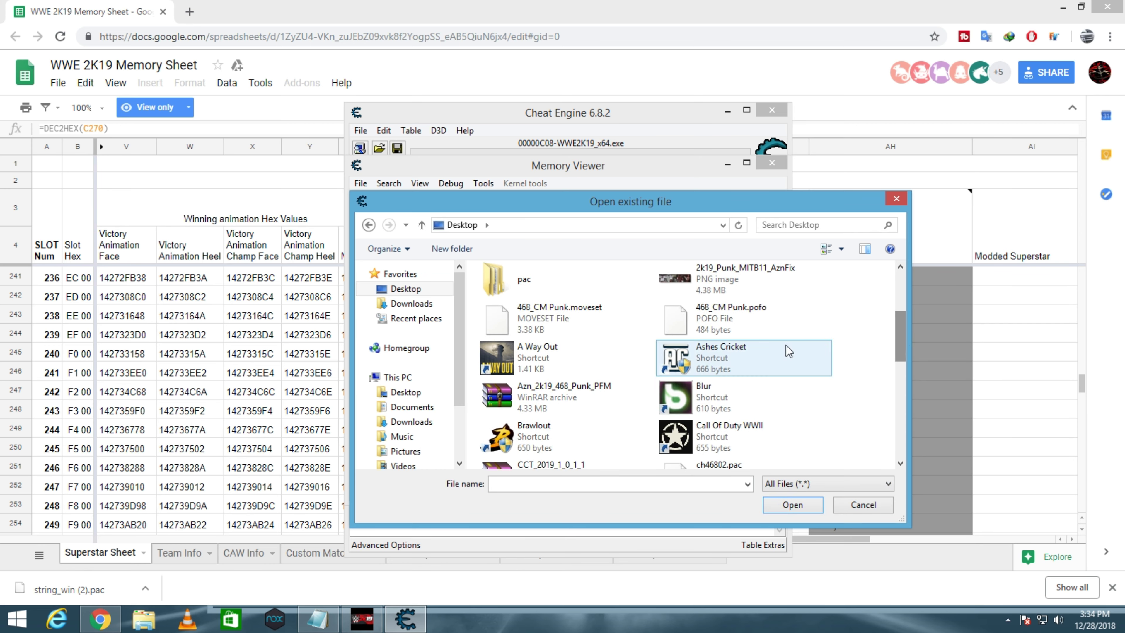
pyautogui.click(720, 325)
pyautogui.click(791, 505)
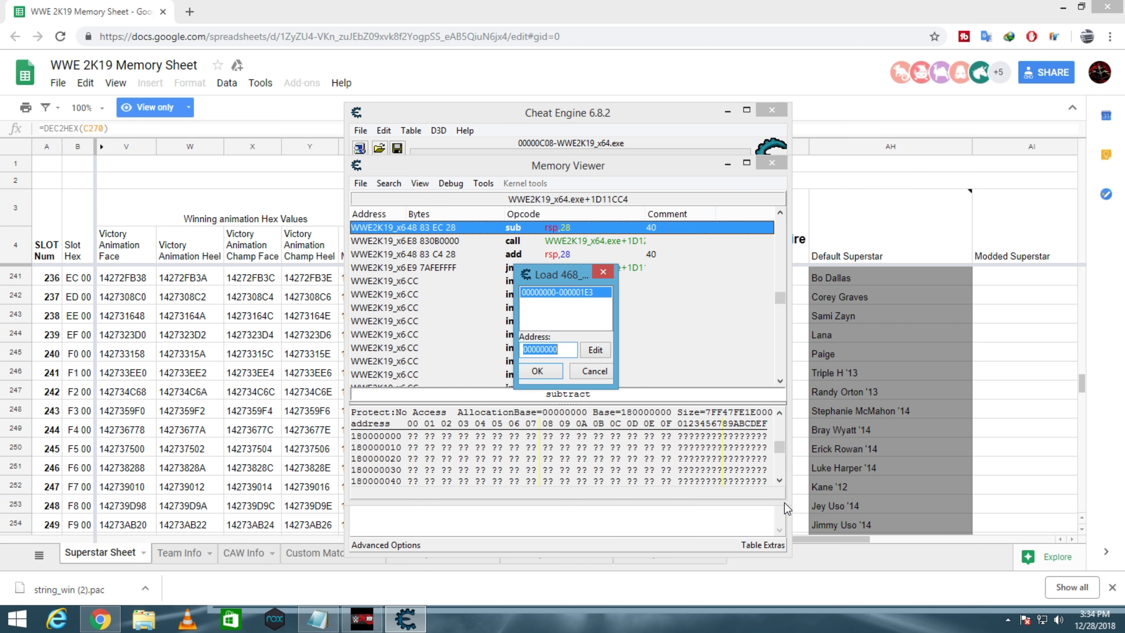
# - Switch to the WWE 2K19 Memory Sheet in Chrome, find "cm punk", and select the Pofo Start Hex cell in that row
pyautogui.click(438, 15)
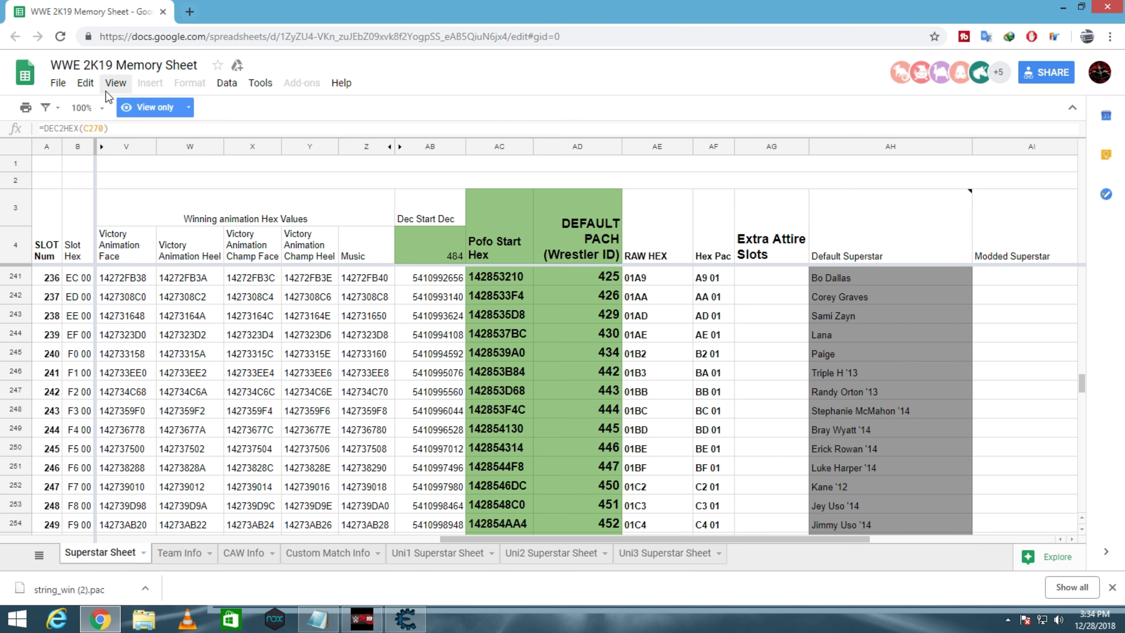
pyautogui.click(85, 82)
pyautogui.click(119, 242)
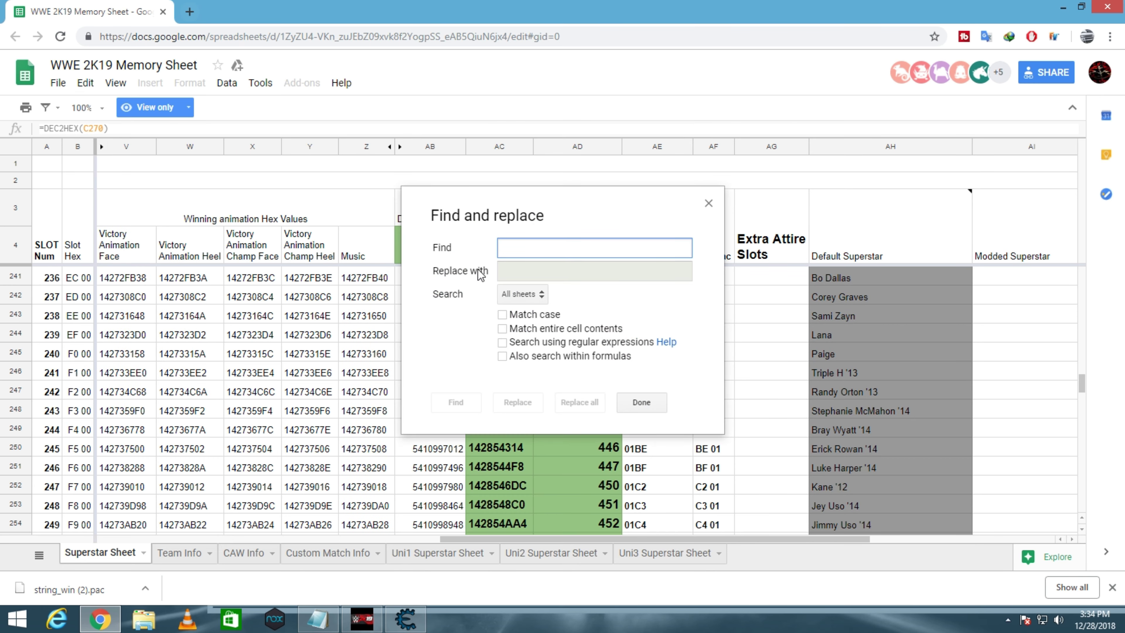
pyautogui.write('cm ')
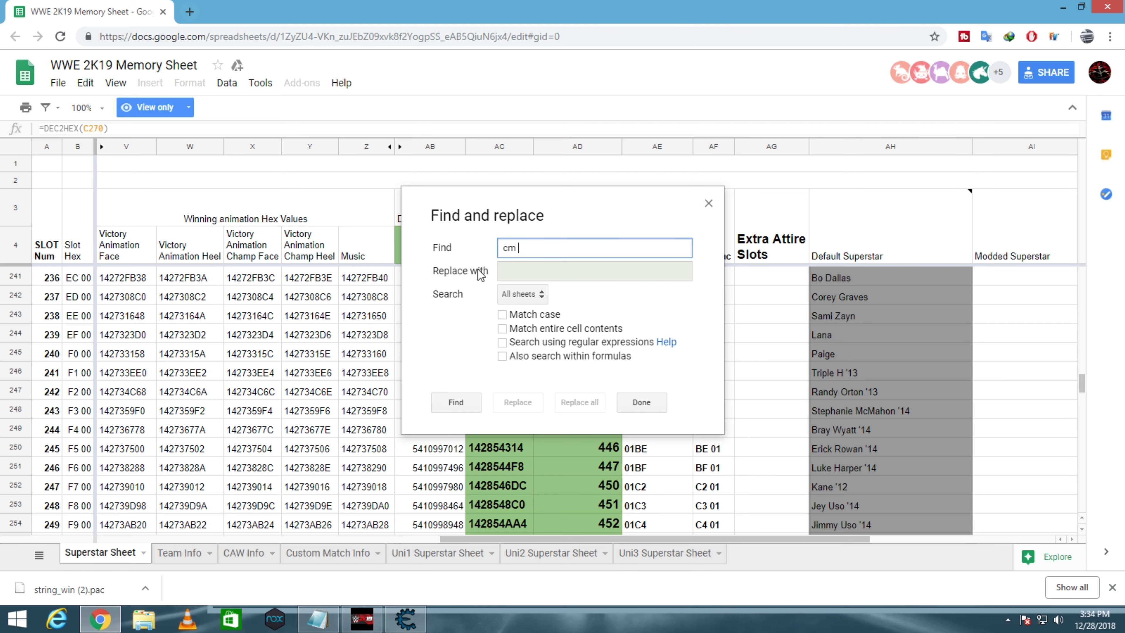
pyautogui.write('punk')
pyautogui.click(461, 402)
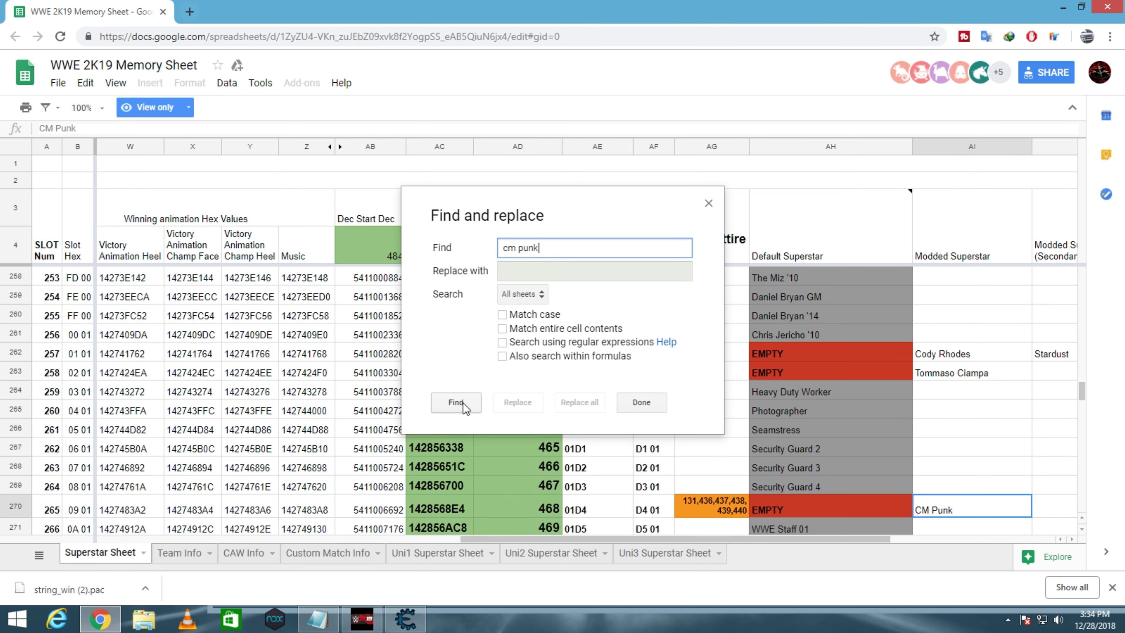
pyautogui.click(652, 409)
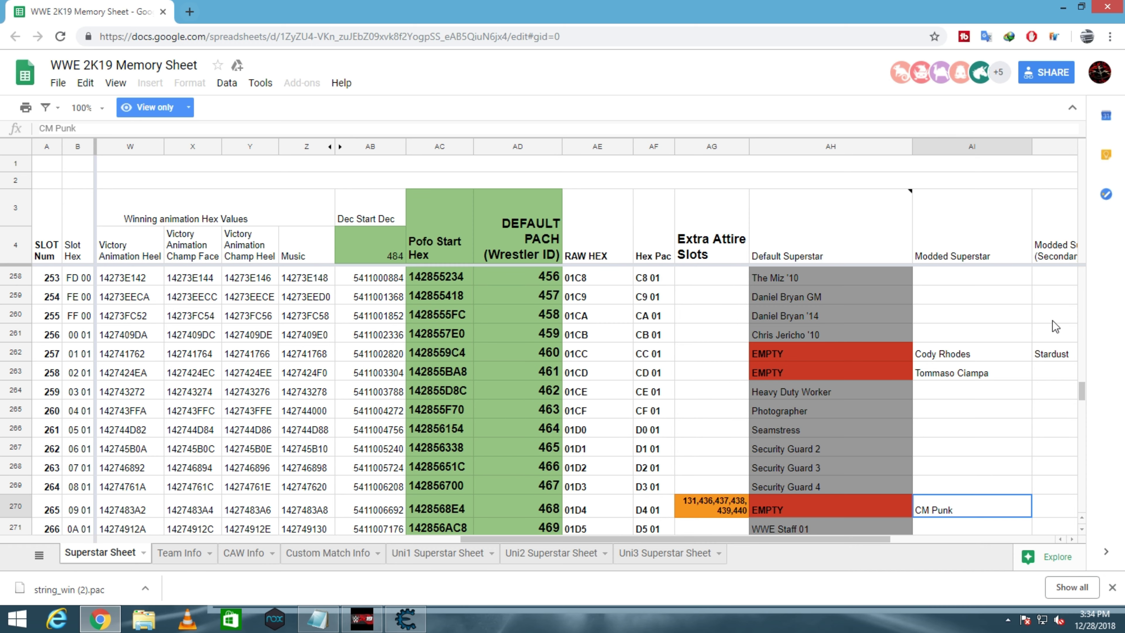
pyautogui.click(447, 515)
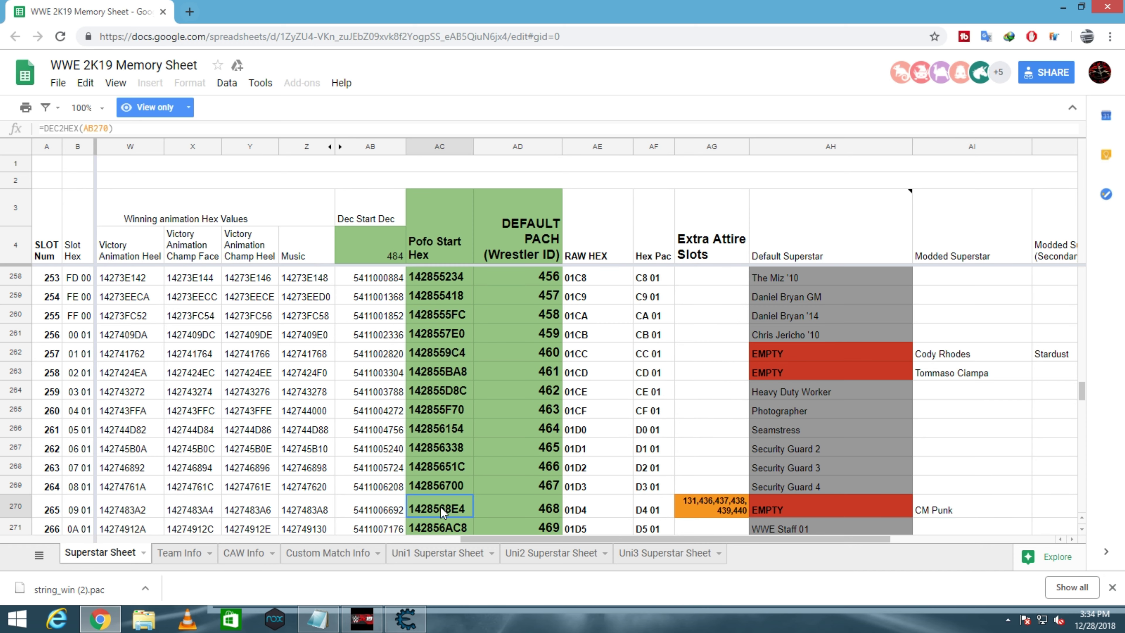
# - Copy CM Punk's Pofo Start Hex 1428568E4 from the memory sheet and load the pofo file at that address in Cheat Engine
pyautogui.rightClick(443, 514)
pyautogui.click(502, 525)
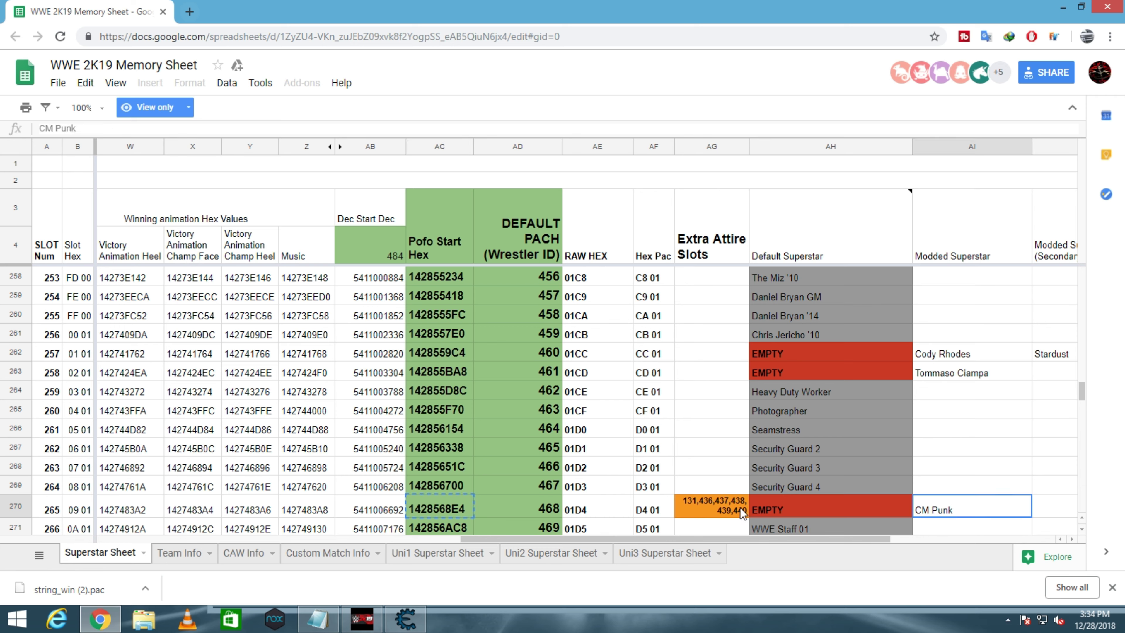
pyautogui.rightClick(432, 507)
pyautogui.click(460, 519)
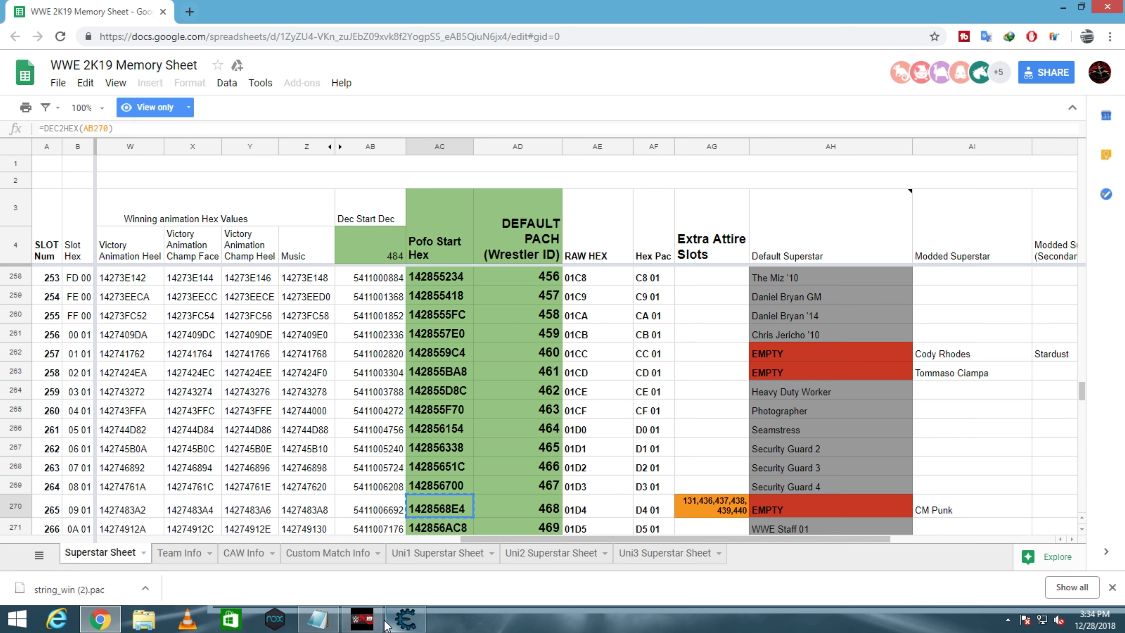
pyautogui.click(405, 620)
pyautogui.rightClick(557, 349)
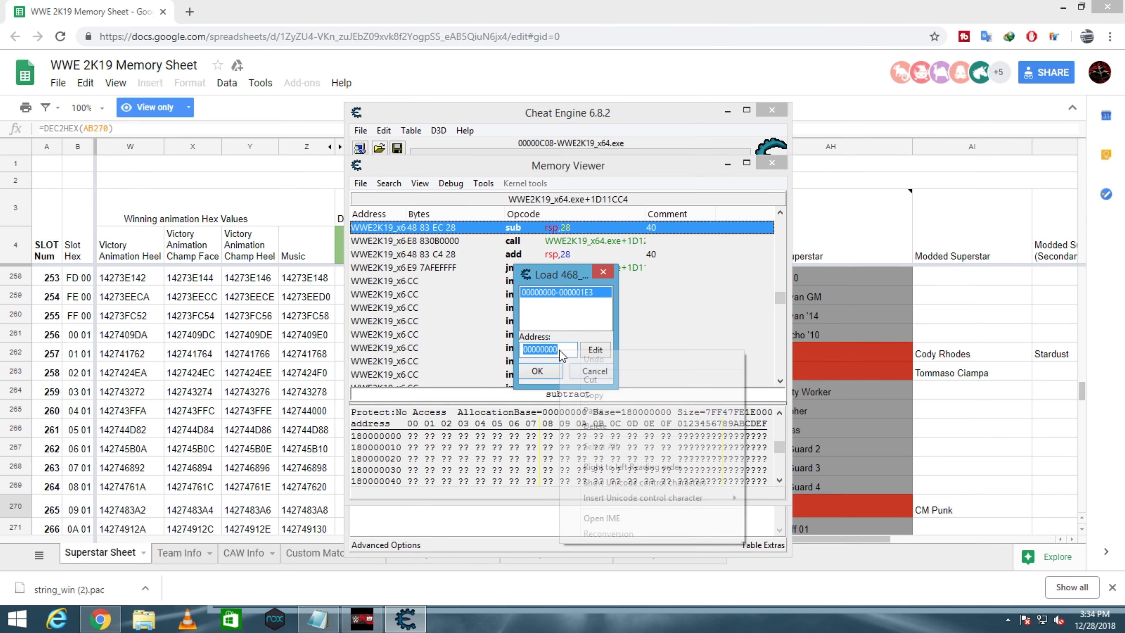
pyautogui.click(594, 442)
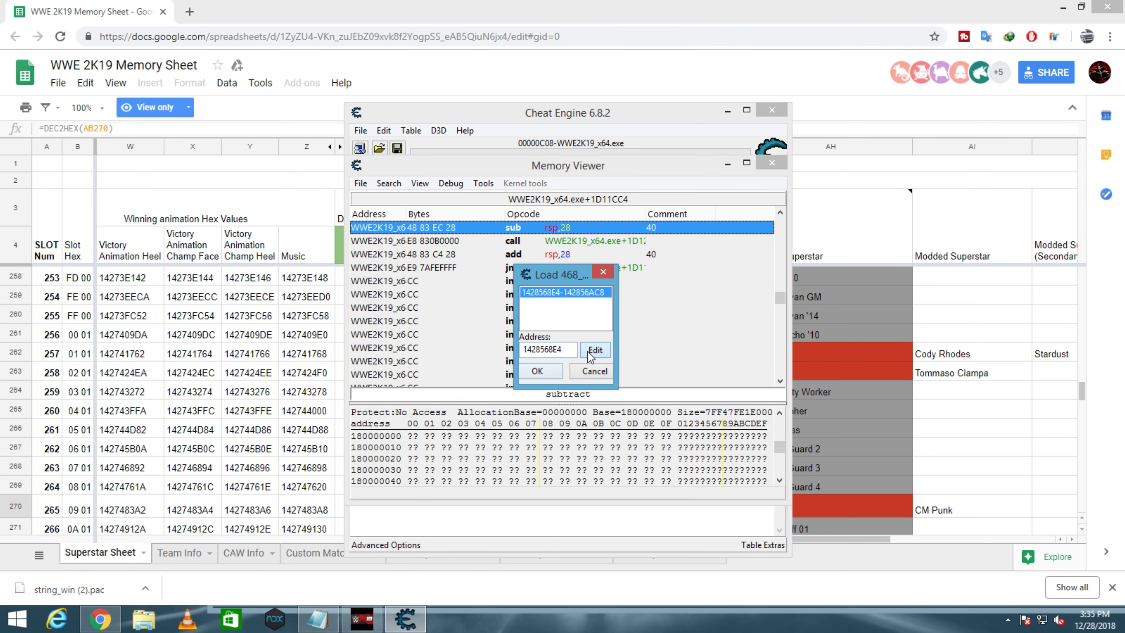
pyautogui.click(537, 372)
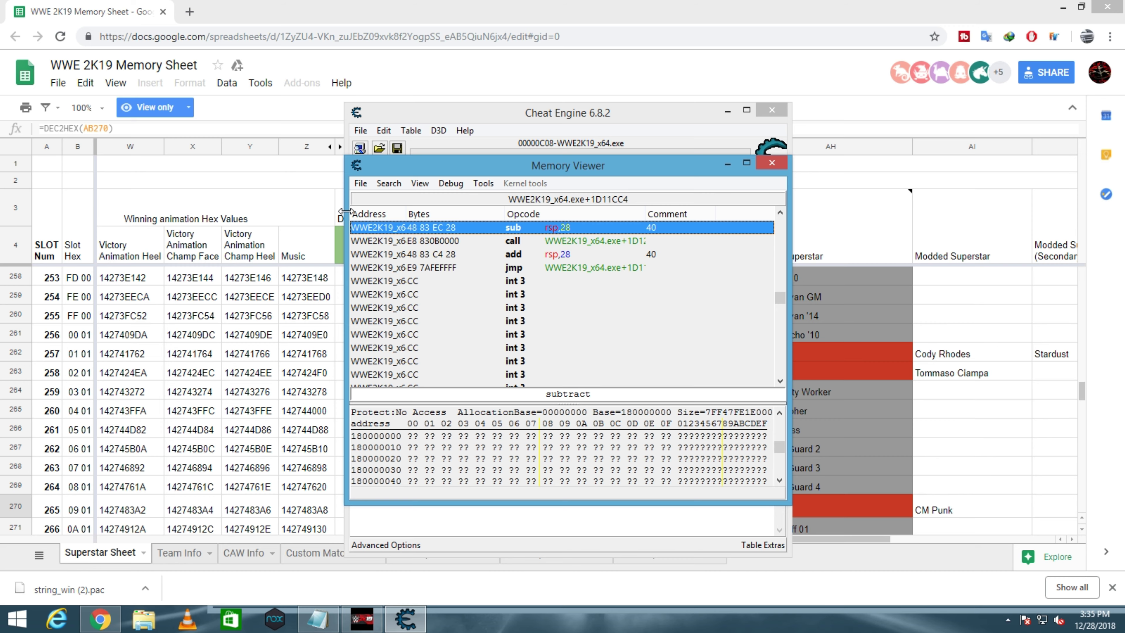
# - In the Memory Viewer, open the 468_CM Punk moveset file from the Desktop for loading into memory
pyautogui.click(361, 183)
pyautogui.click(399, 273)
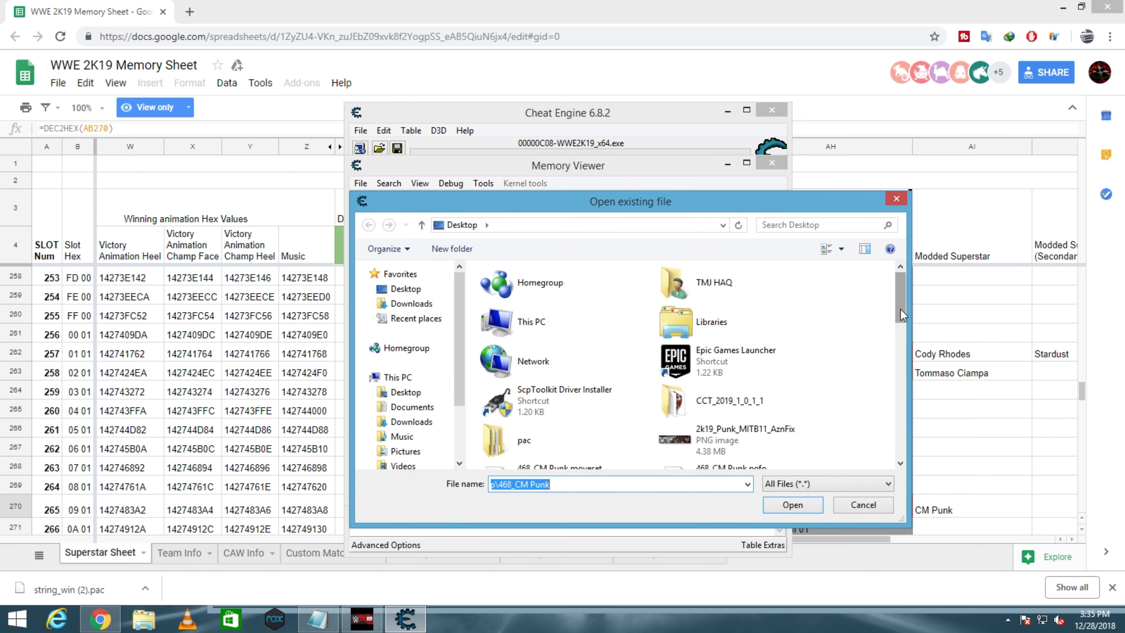
pyautogui.click(541, 315)
pyautogui.doubleClick(541, 319)
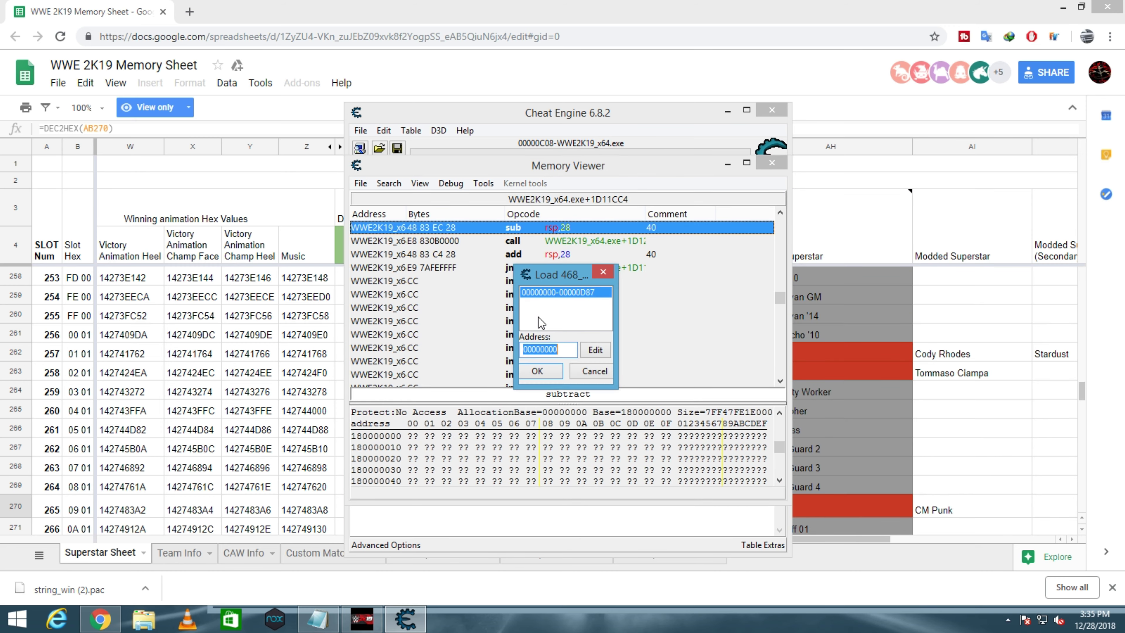
# - Switch to the memory sheet in Chrome and copy the Moveset Start Hex from CM Punk's row
pyautogui.click(488, 7)
pyautogui.hscroll(-5, 476, 545)
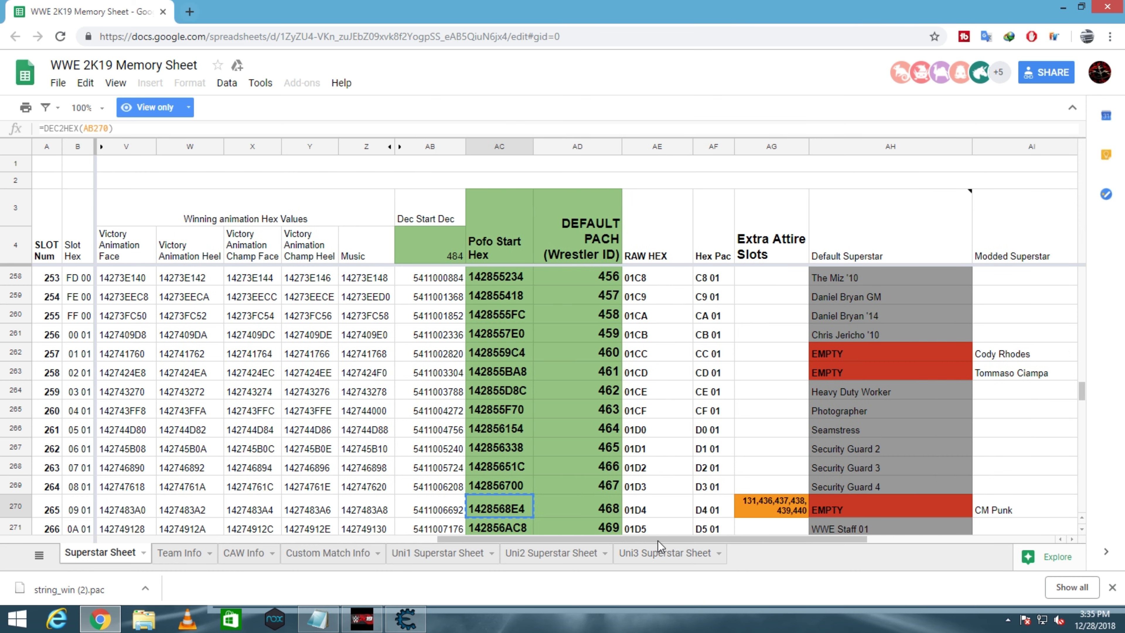
pyautogui.hscroll(-5, 476, 546)
pyautogui.click(198, 507)
pyautogui.rightClick(199, 506)
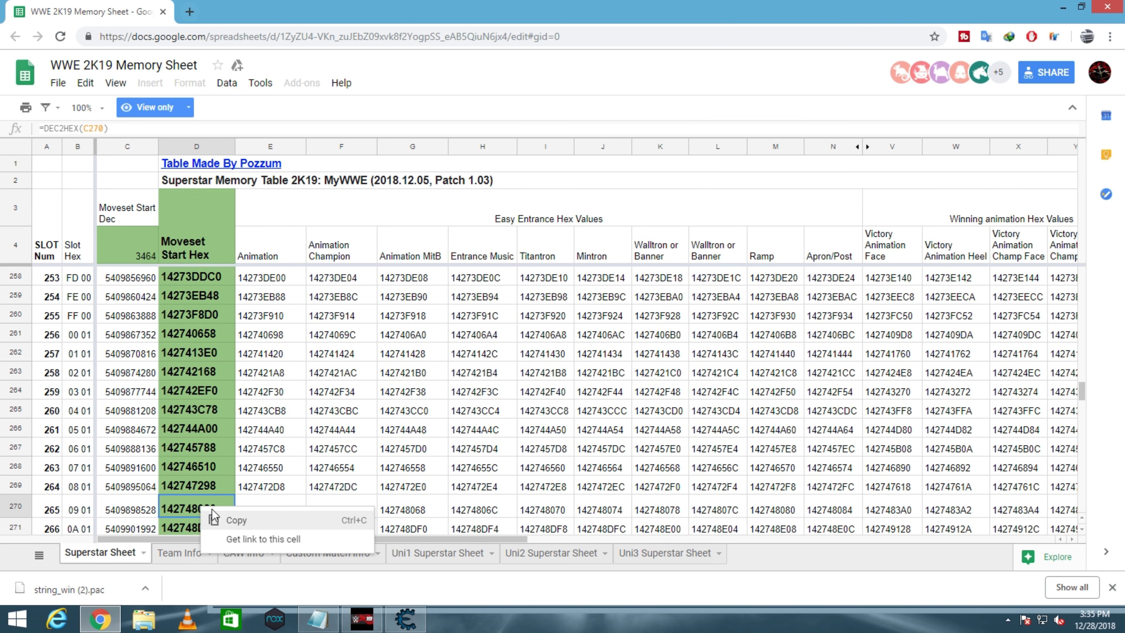
pyautogui.click(231, 521)
# - Return to Cheat Engine and load the moveset file at address 142748020
pyautogui.click(396, 616)
pyautogui.rightClick(546, 347)
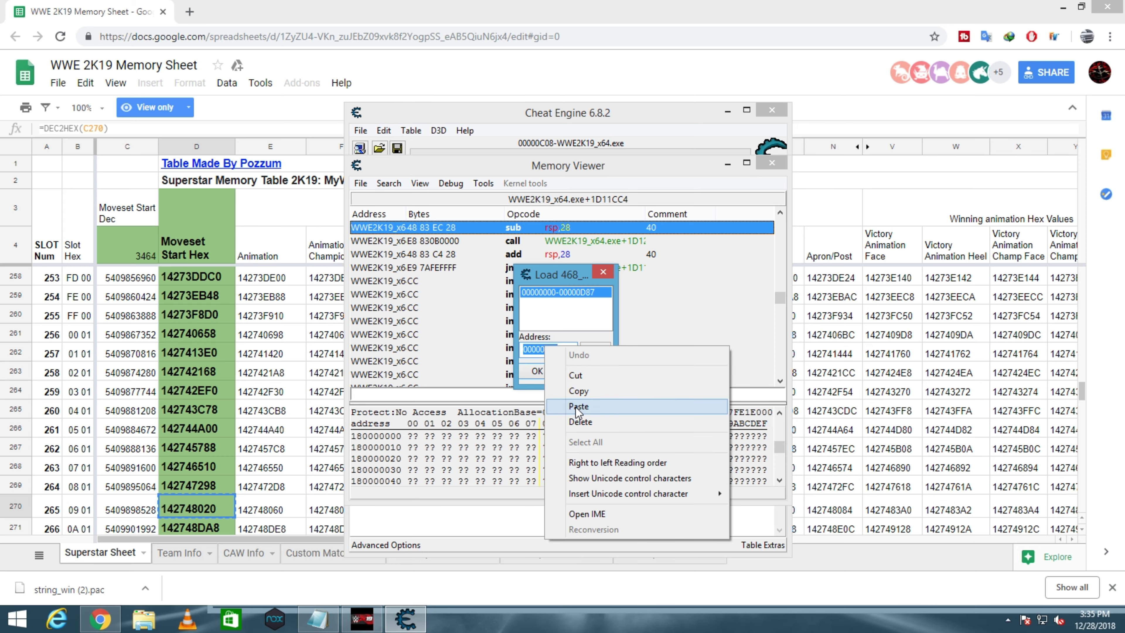
pyautogui.click(576, 408)
pyautogui.click(534, 371)
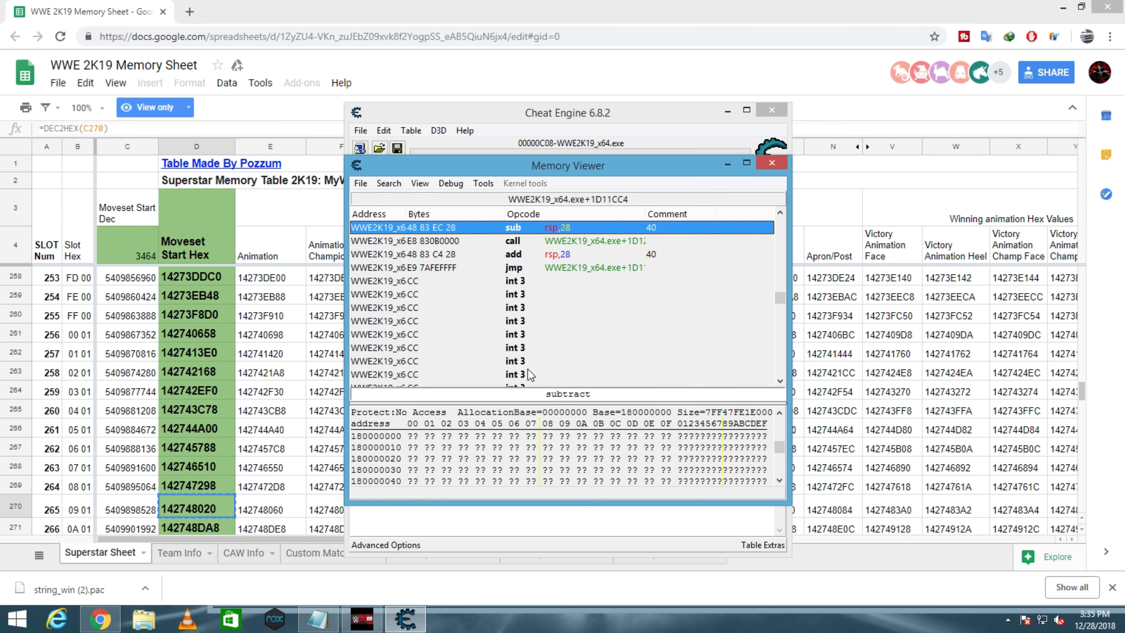
# - Switch to the WWE 2K19 game, bring its whole window into view, and open Adam Cole in Edit Superstars
pyautogui.click(362, 618)
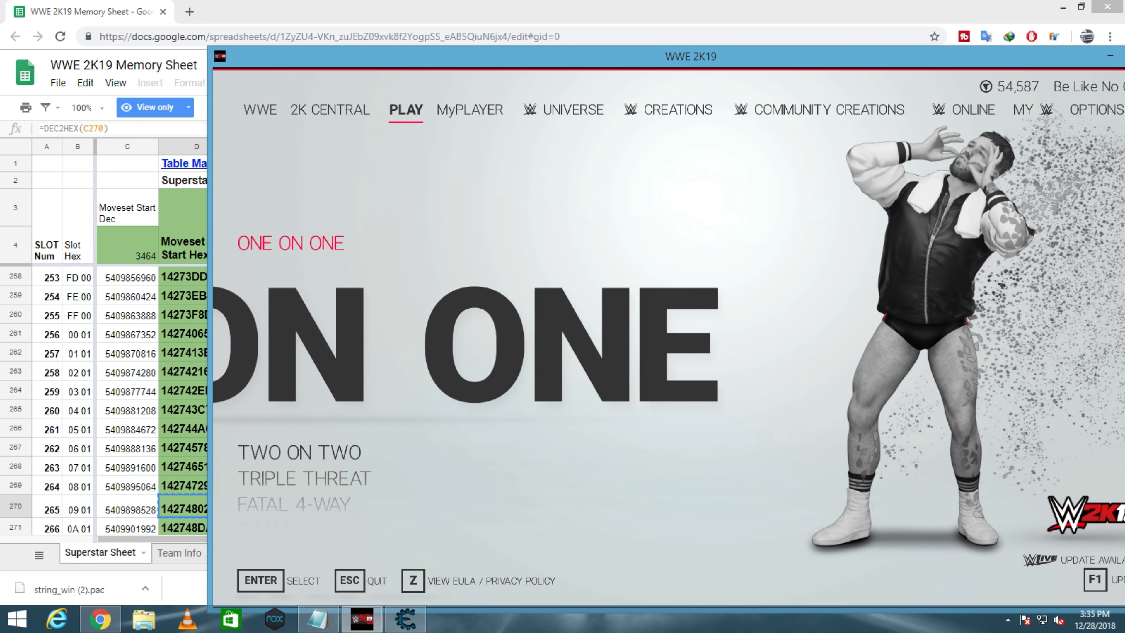
pyautogui.moveTo(693, 53); pyautogui.dragTo(567, 29)
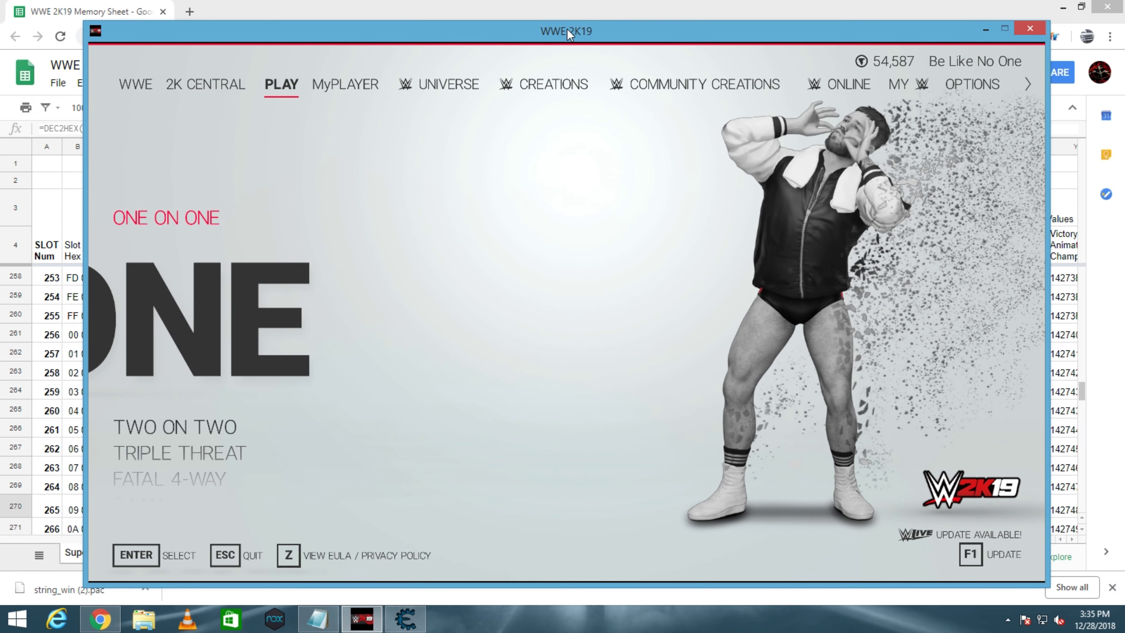
pyautogui.press('Right')
pyautogui.press('Right')
pyautogui.press('Right')
pyautogui.press('Right')
pyautogui.press('Right')
pyautogui.press('Right')
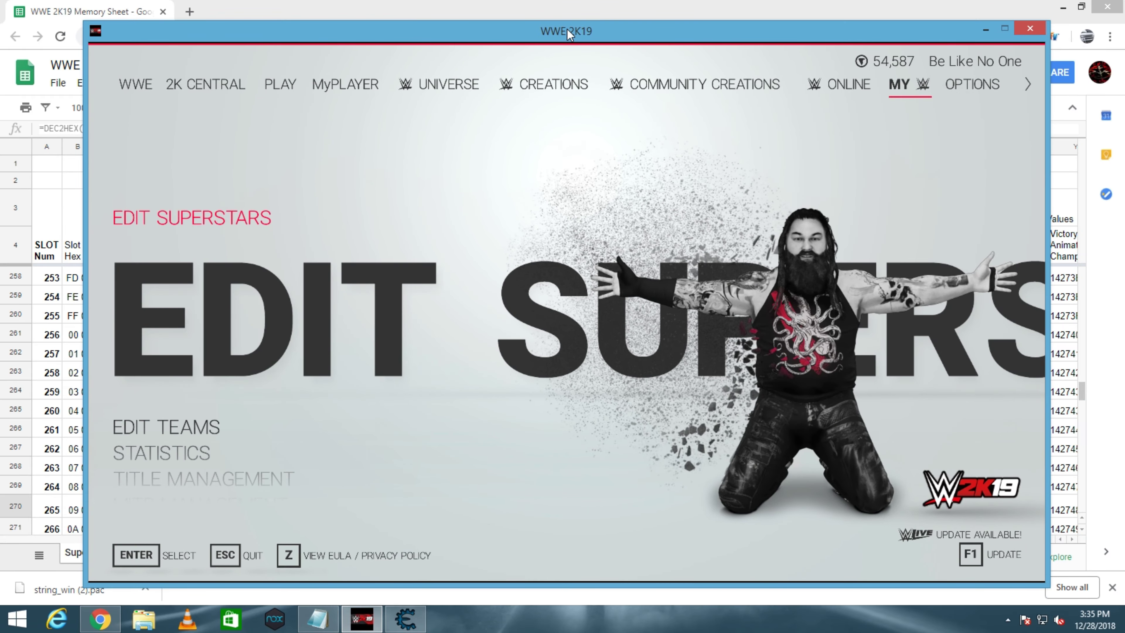
pyautogui.press('Return')
pyautogui.press('Return')
# - Set Adam Cole's crowd reaction to Cheer and save all settings
pyautogui.press('Down')
pyautogui.press('Down')
pyautogui.press('Down')
pyautogui.press('Down')
pyautogui.press('Down')
pyautogui.press('Down')
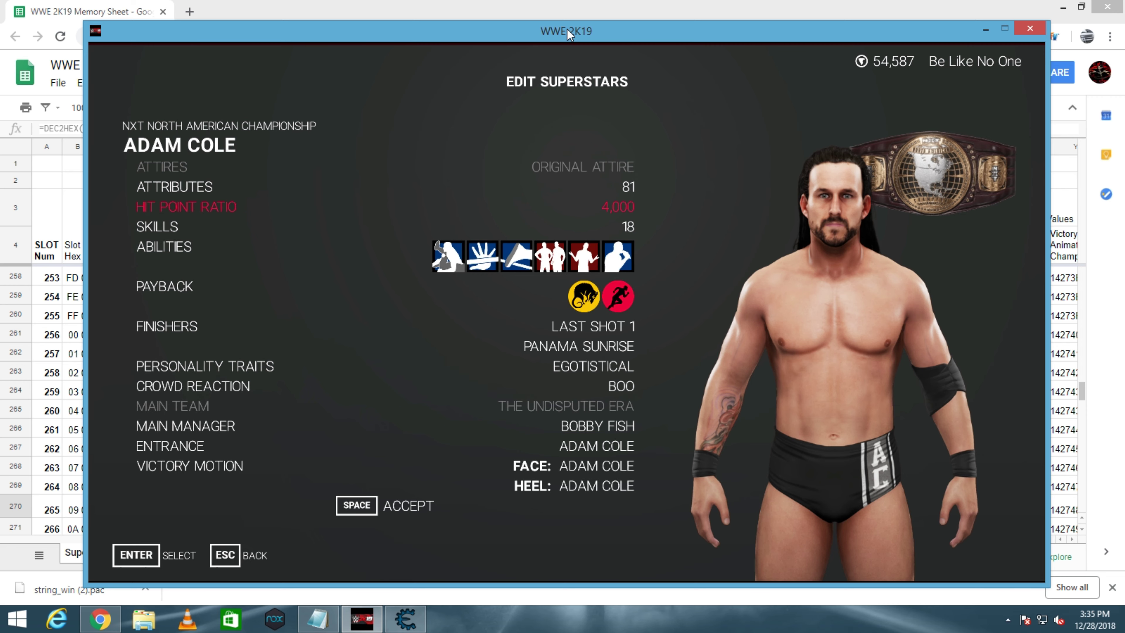
pyautogui.press('Down')
pyautogui.press('Down')
pyautogui.press('Return')
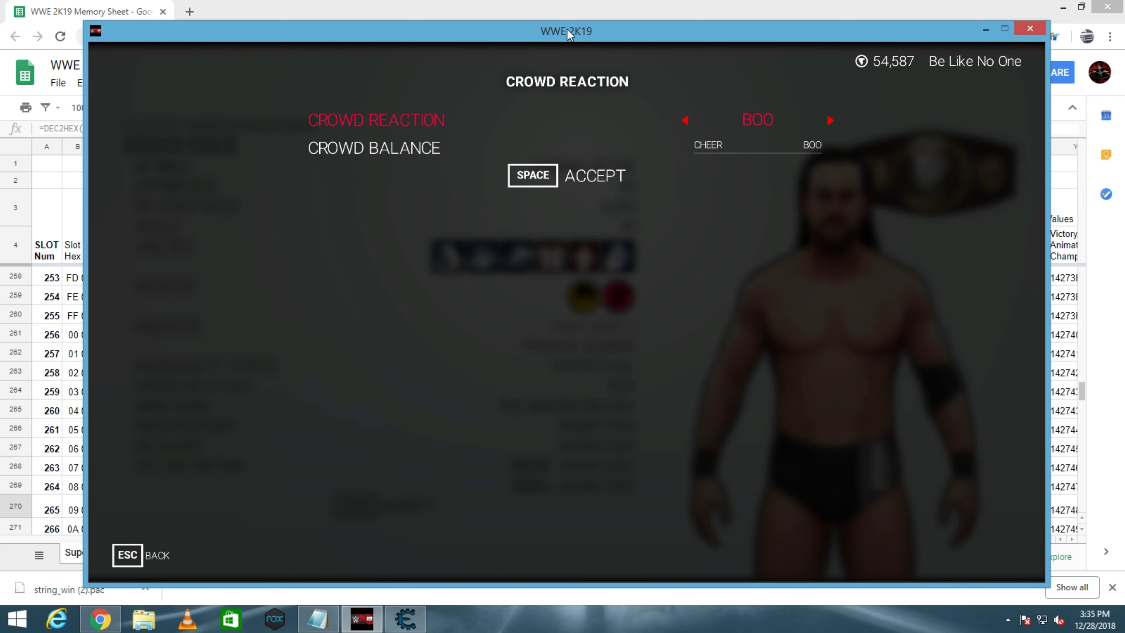
pyautogui.press('Escape')
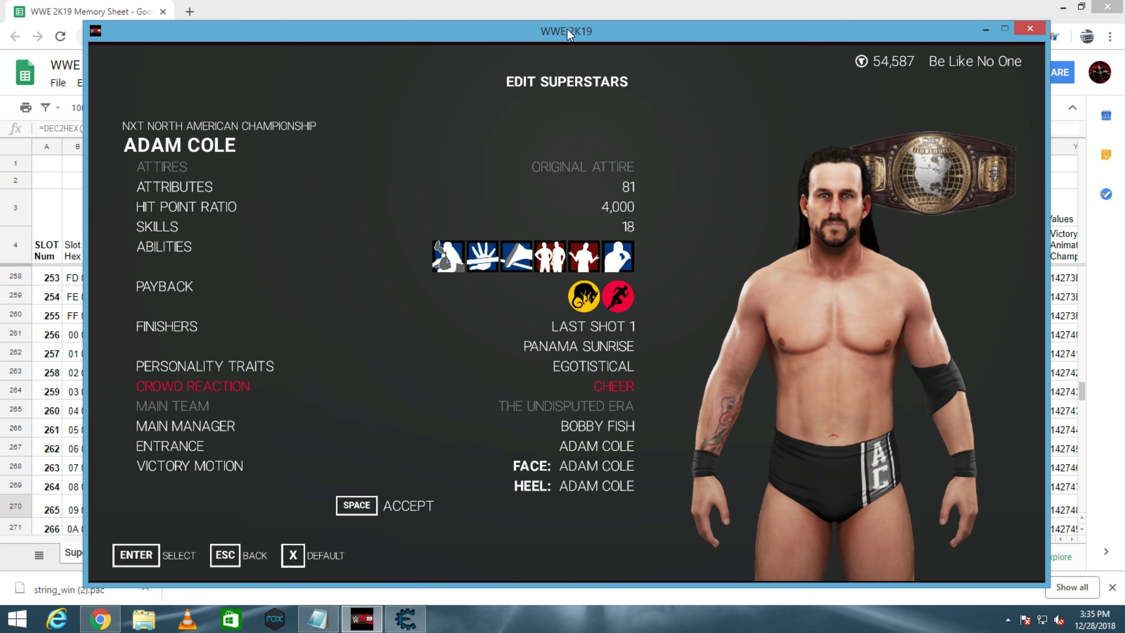
pyautogui.press('Escape')
pyautogui.press('Down')
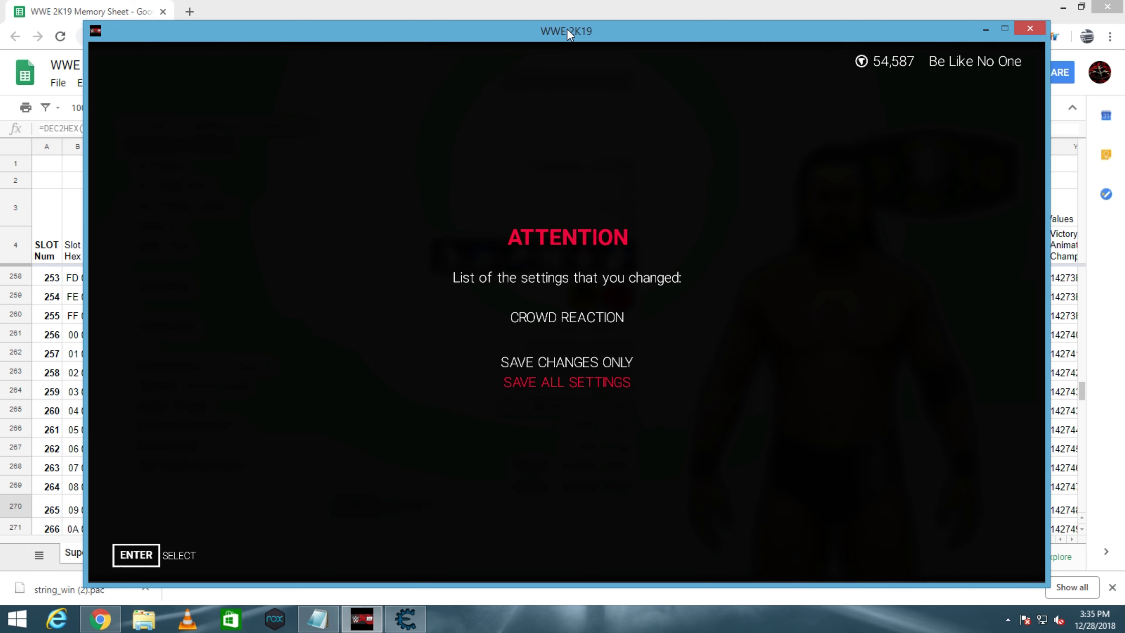
pyautogui.press('Return')
# - Reopen Adam Cole, set his crowd reaction back to Boo, and save all settings
pyautogui.press('Return')
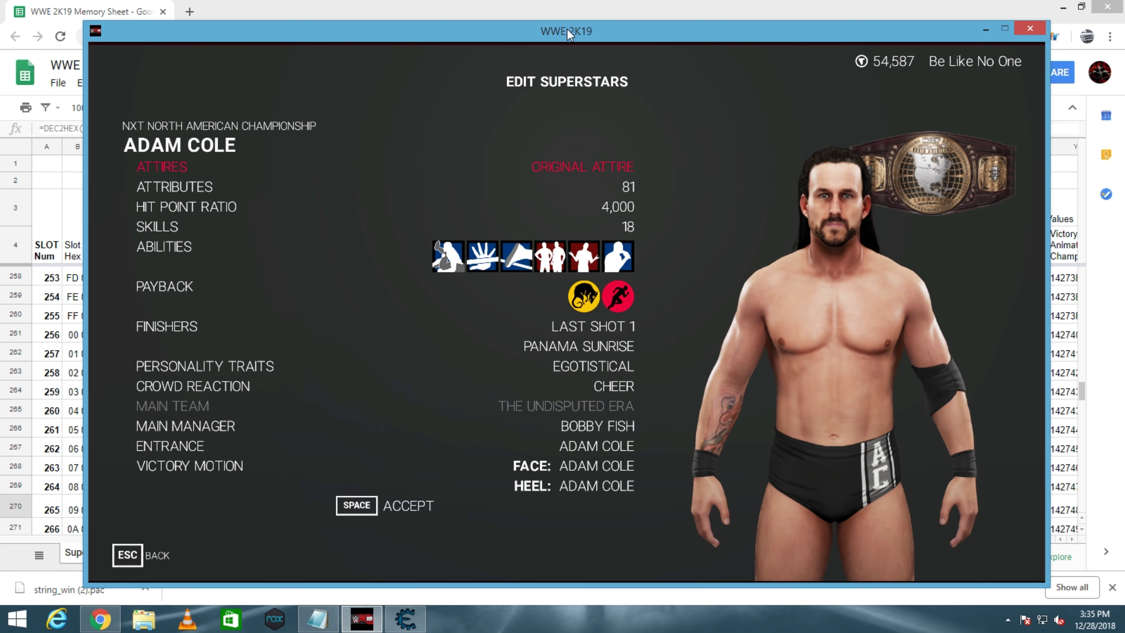
pyautogui.press('Down')
pyautogui.press('Down')
pyautogui.press('Down')
pyautogui.press('Down')
pyautogui.press('Down')
pyautogui.press('Down')
pyautogui.press('Down')
pyautogui.press('Down')
pyautogui.press('Return')
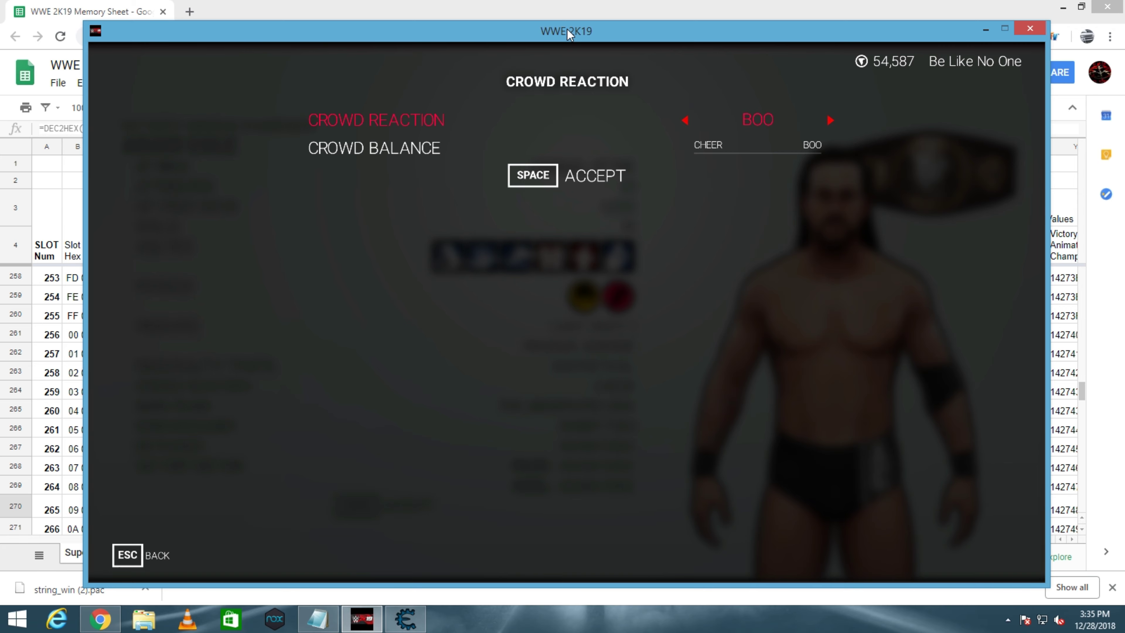
pyautogui.press('space')
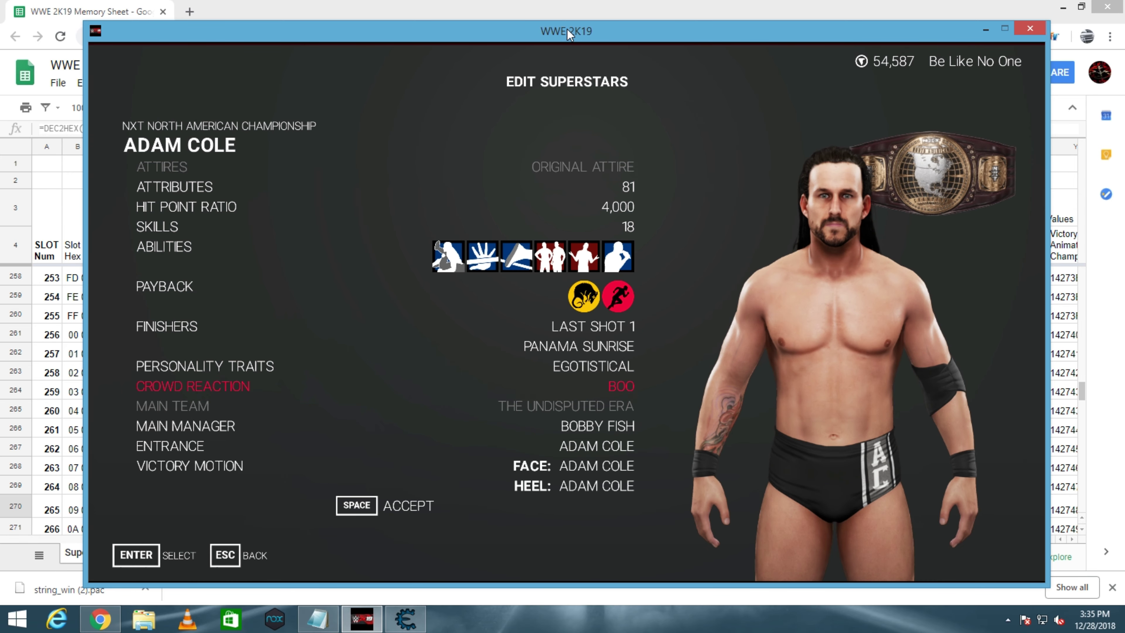
pyautogui.press('Escape')
pyautogui.press('Down')
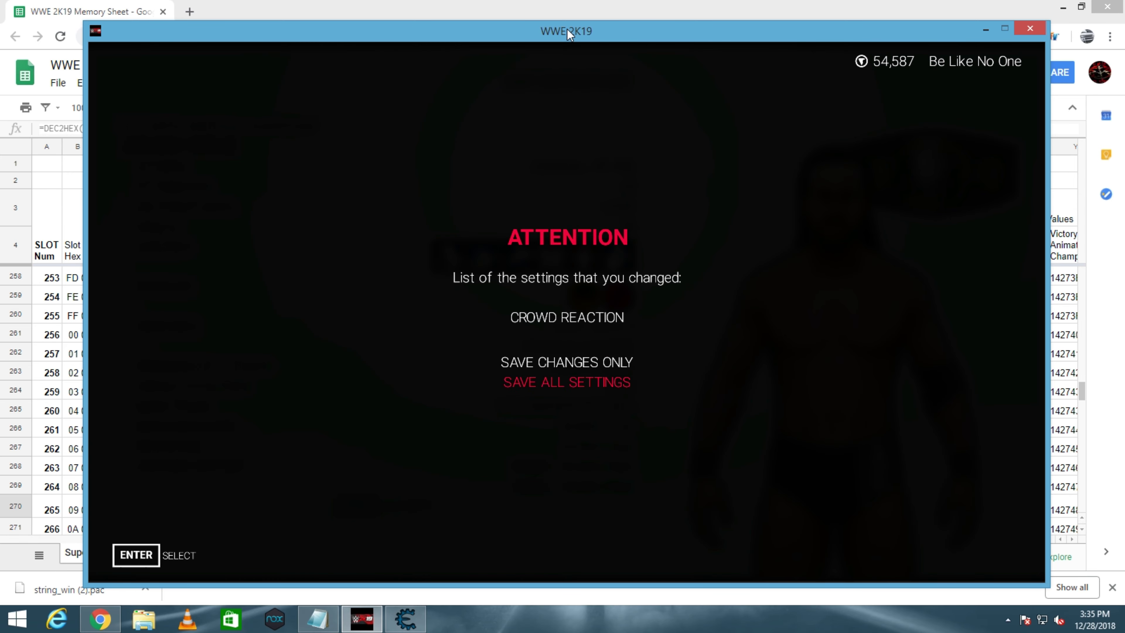
pyautogui.press('Return')
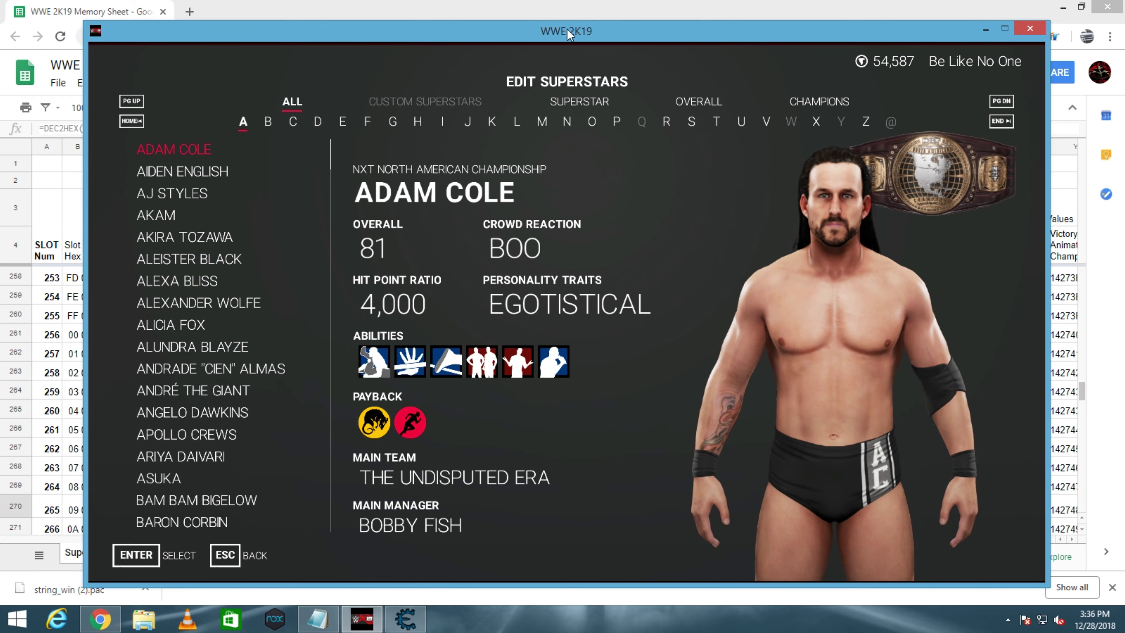
# - Find CM Punk in the Edit Superstars list and examine his profile
pyautogui.press('Down')
pyautogui.press('Down')
pyautogui.press('Down')
pyautogui.press('Down')
pyautogui.press('Down')
pyautogui.press('Down')
pyautogui.press('Down')
pyautogui.press('Down')
pyautogui.press('Down')
pyautogui.press('Down')
pyautogui.press('Down')
pyautogui.press('Down')
pyautogui.press('Down')
pyautogui.press('Down')
pyautogui.press('Down')
pyautogui.press('Down')
pyautogui.press('Down')
pyautogui.press('Down')
pyautogui.press('Down')
pyautogui.press('Down')
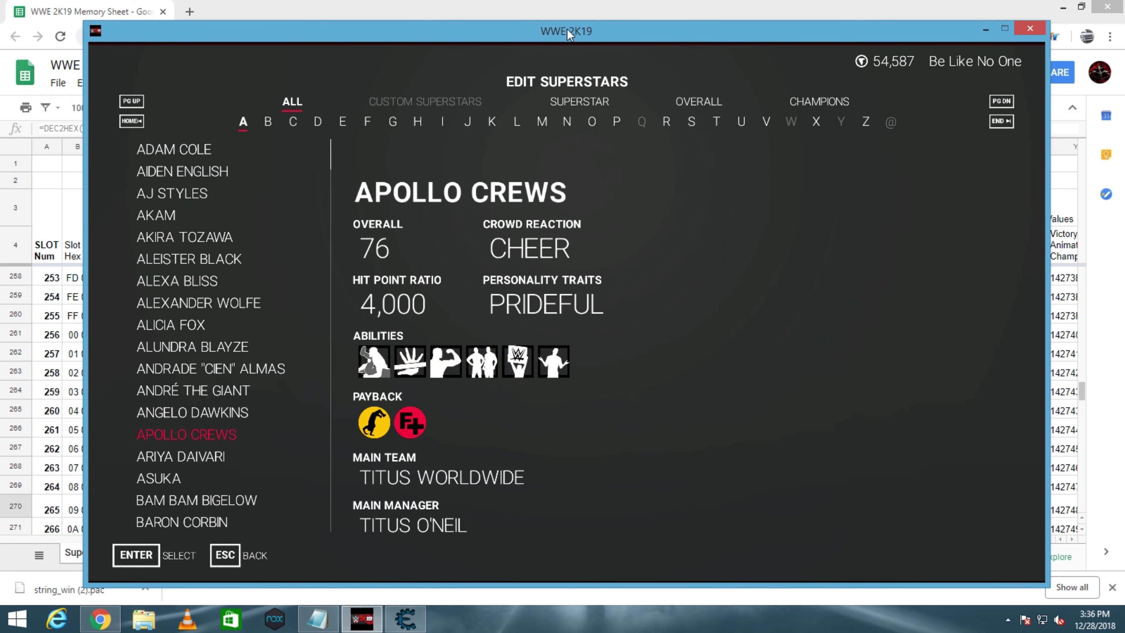
pyautogui.press('Down')
pyautogui.press('Down')
pyautogui.press('Down')
pyautogui.press('Down')
pyautogui.press('Down')
pyautogui.press('Down')
pyautogui.press('Down')
pyautogui.press('Down')
pyautogui.press('Down')
pyautogui.press('Down')
pyautogui.press('Down')
pyautogui.press('Down')
pyautogui.press('Down')
pyautogui.press('Up')
pyautogui.press('Up')
pyautogui.press('Up')
pyautogui.press('Up')
pyautogui.press('Up')
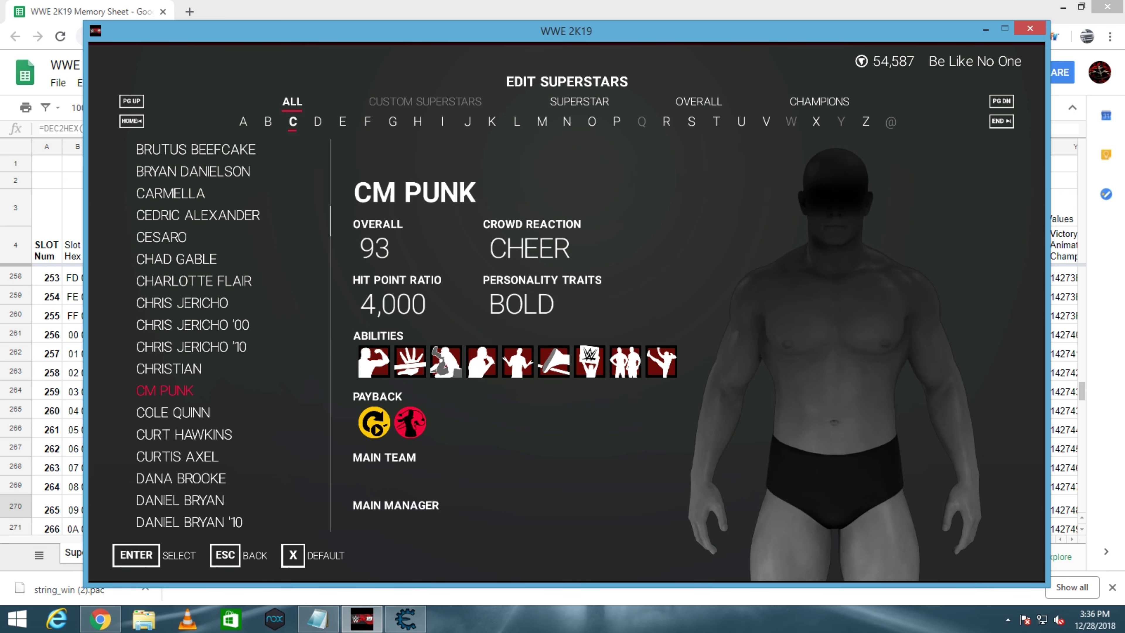
# - Add the line "Here you go cm punk is installed" to the Notepad notes, then return to the game
pyautogui.click(317, 618)
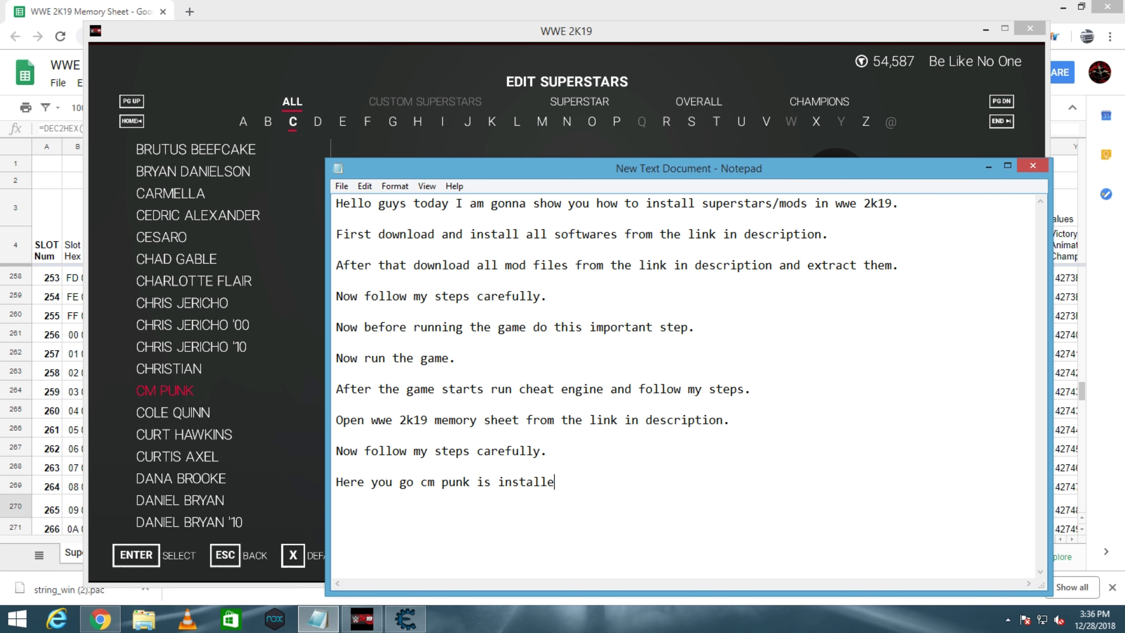
pyautogui.hotkey('alt', 'Tab')
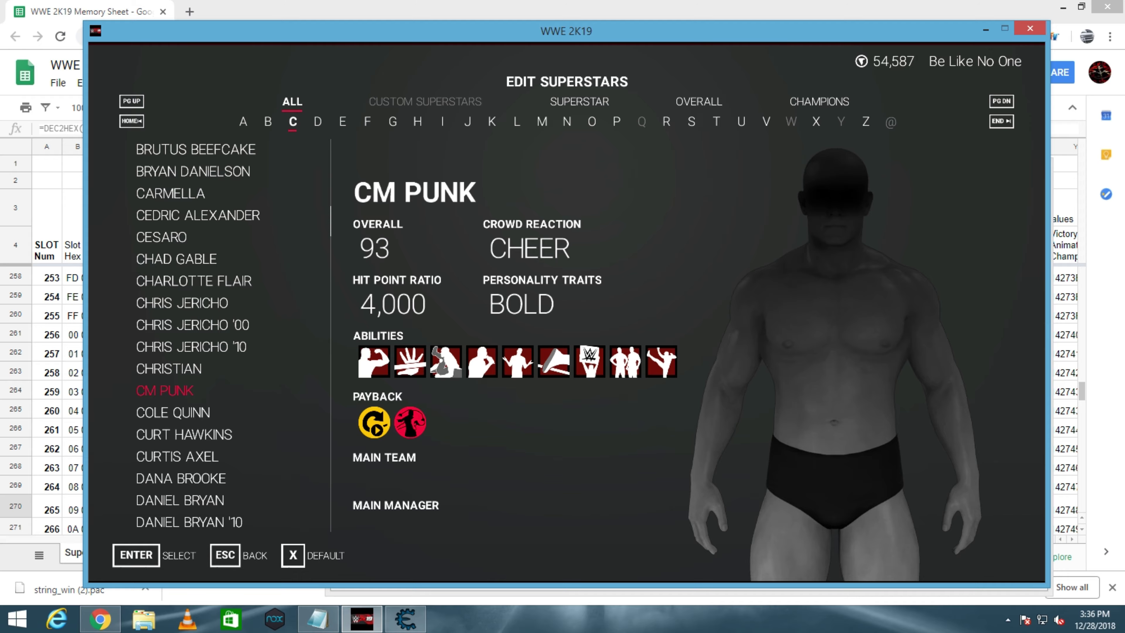
# - Leave Edit Superstars and open a normal One on One match from the Play section
pyautogui.press('Escape')
pyautogui.press('Escape')
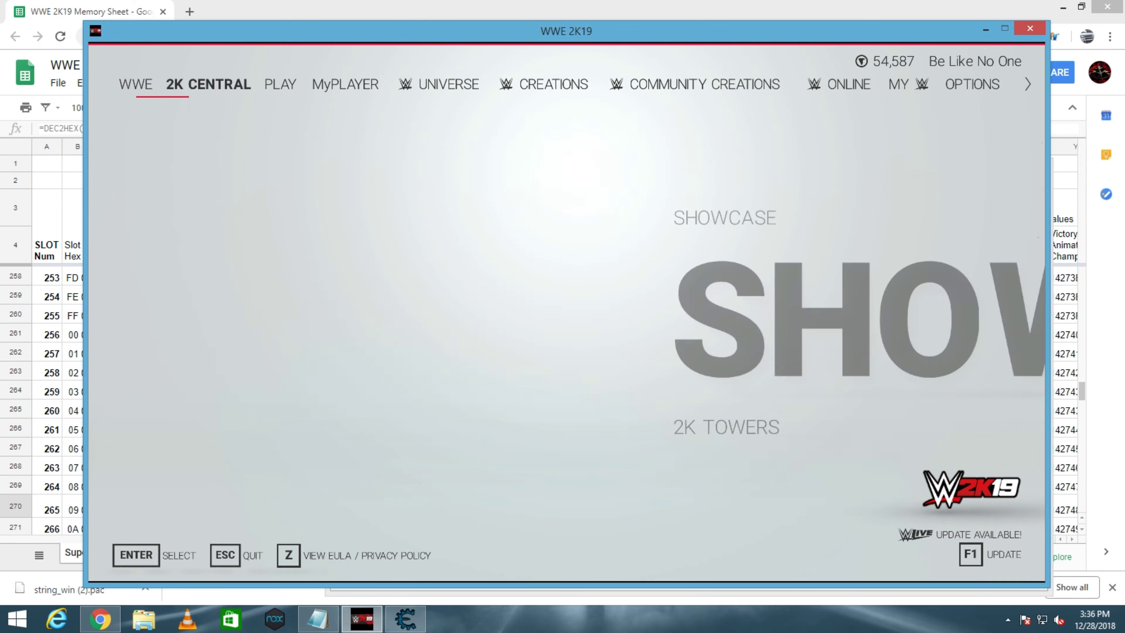
pyautogui.press('Right')
pyautogui.press('Return')
pyautogui.press('Return')
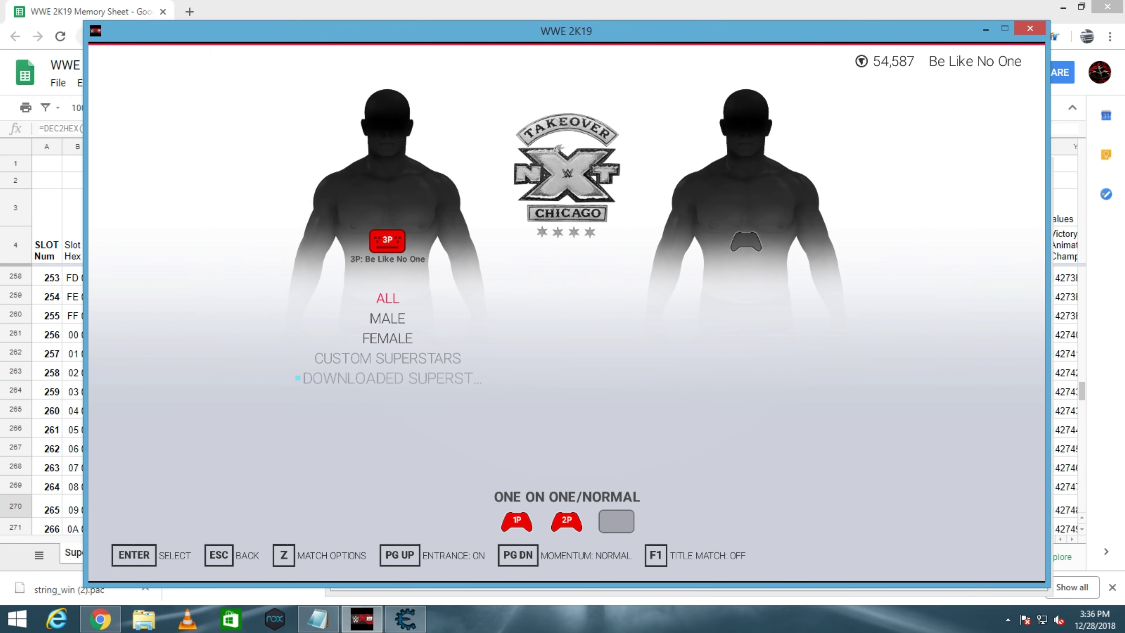
# - Choose CM Punk from the male superstars as the player's wrestler
pyautogui.press('Down')
pyautogui.press('Return')
pyautogui.press('Right')
pyautogui.press('Right')
pyautogui.press('Right')
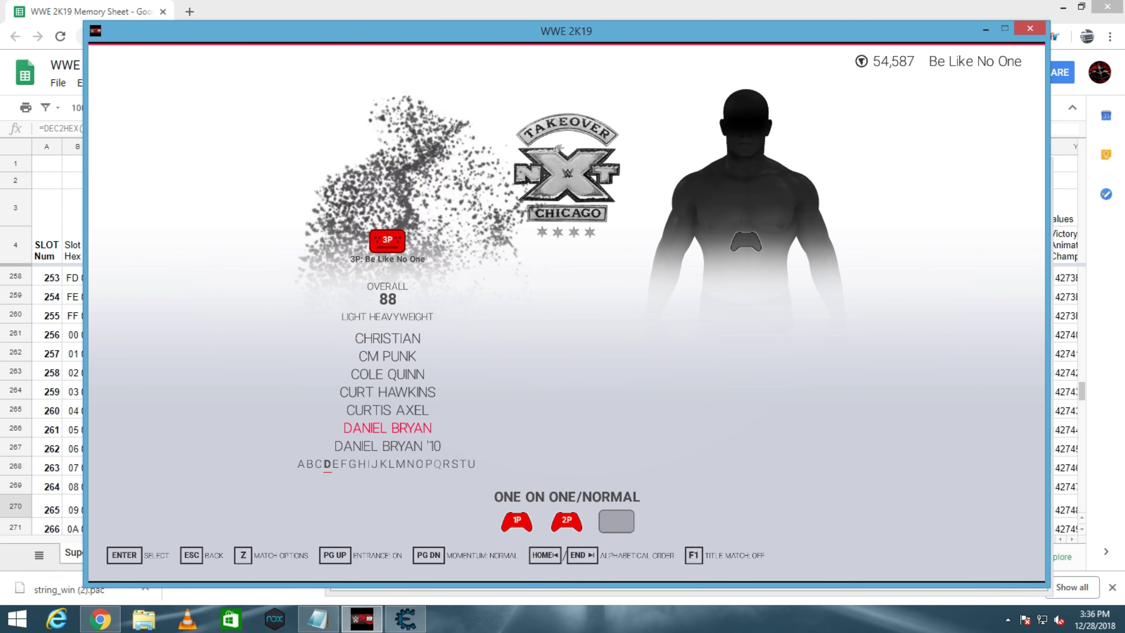
pyautogui.press('Up')
pyautogui.press('Up')
pyautogui.press('Up')
pyautogui.press('Up')
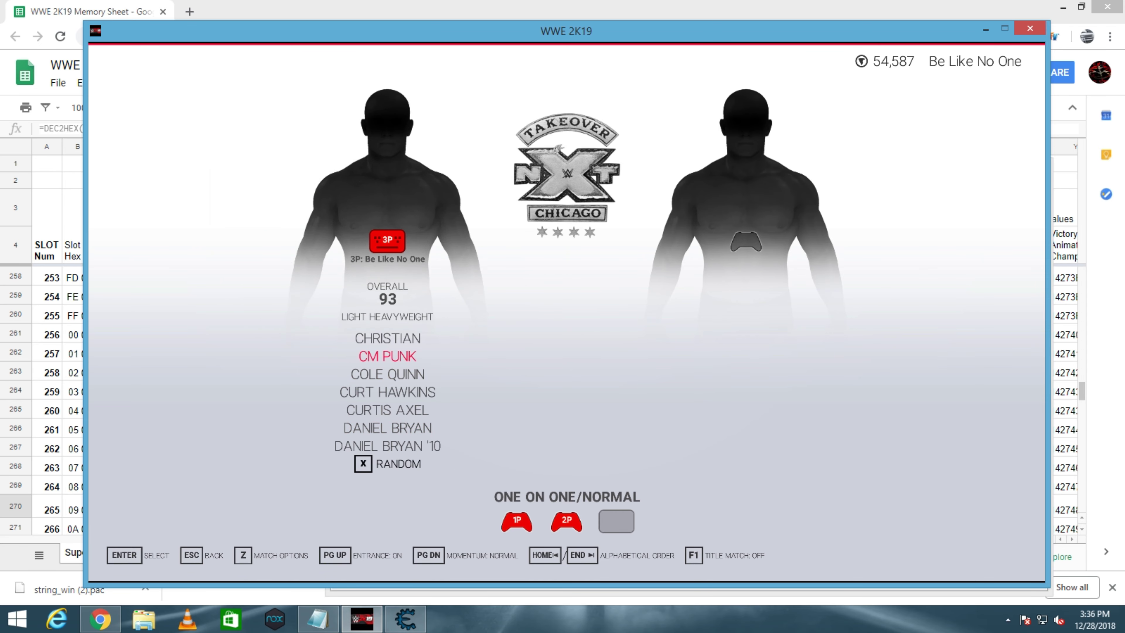
pyautogui.press('Return')
# - Choose Braun Strowman as the computer opponent and start the match
pyautogui.press('Return')
pyautogui.press('Return')
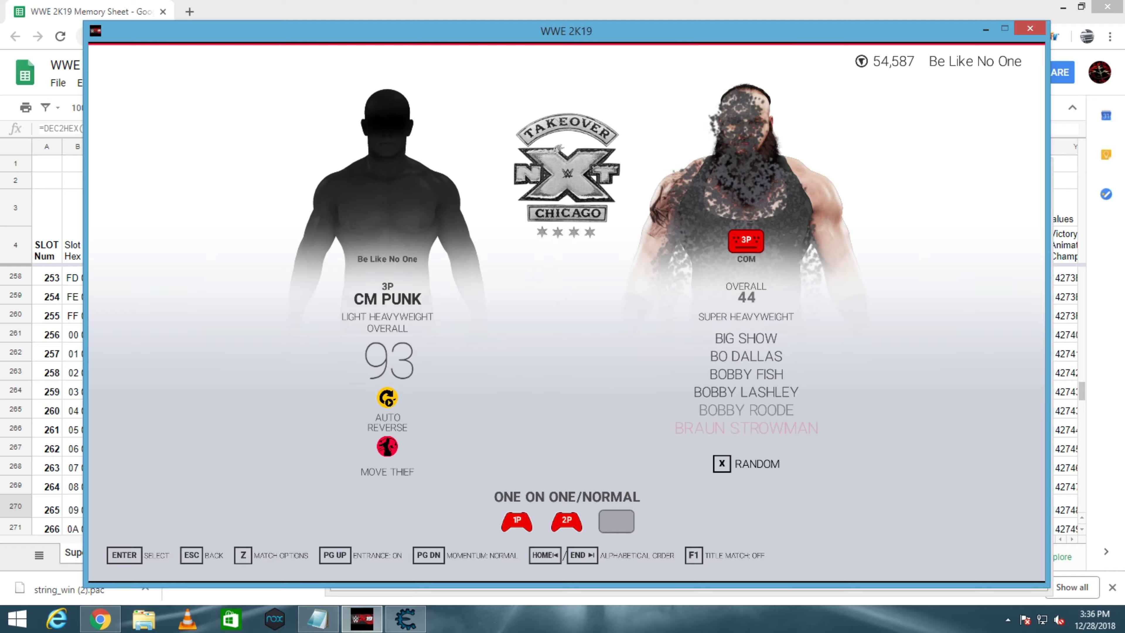
pyautogui.press('Down')
pyautogui.press('Down')
pyautogui.press('Down')
pyautogui.press('Down')
pyautogui.press('Down')
pyautogui.press('Return')
pyautogui.press('Return')
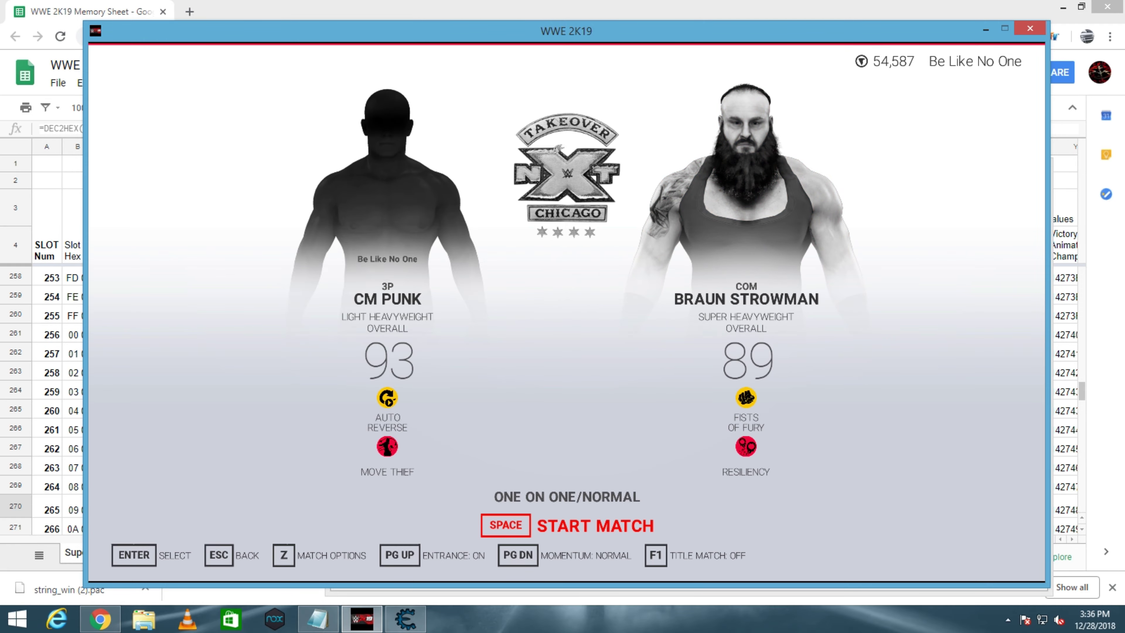
pyautogui.press('space')
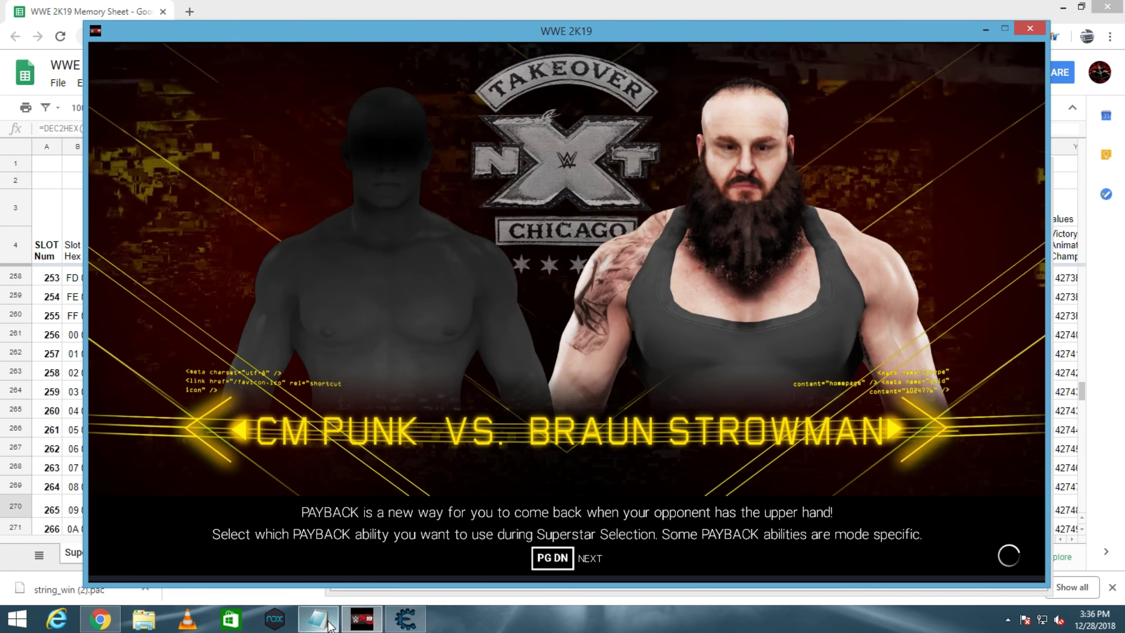
# - Switch to the Notepad notes, end the "cm punk is installed" line with a period and start a new paragraph with "you"
pyautogui.hotkey('alt', 'Tab')
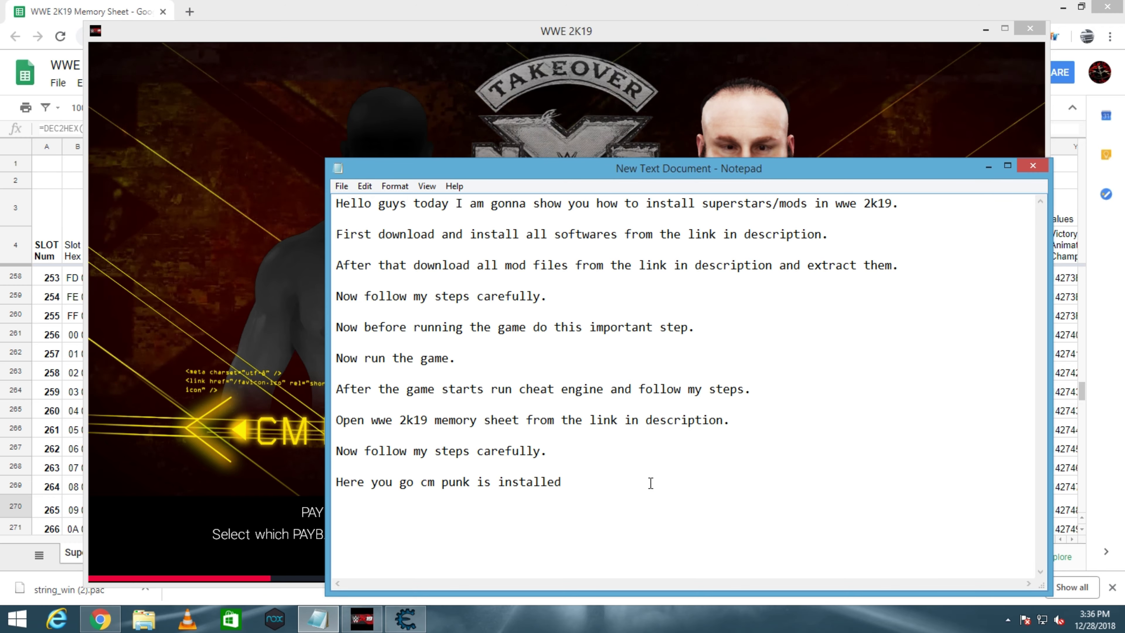
pyautogui.write('.')
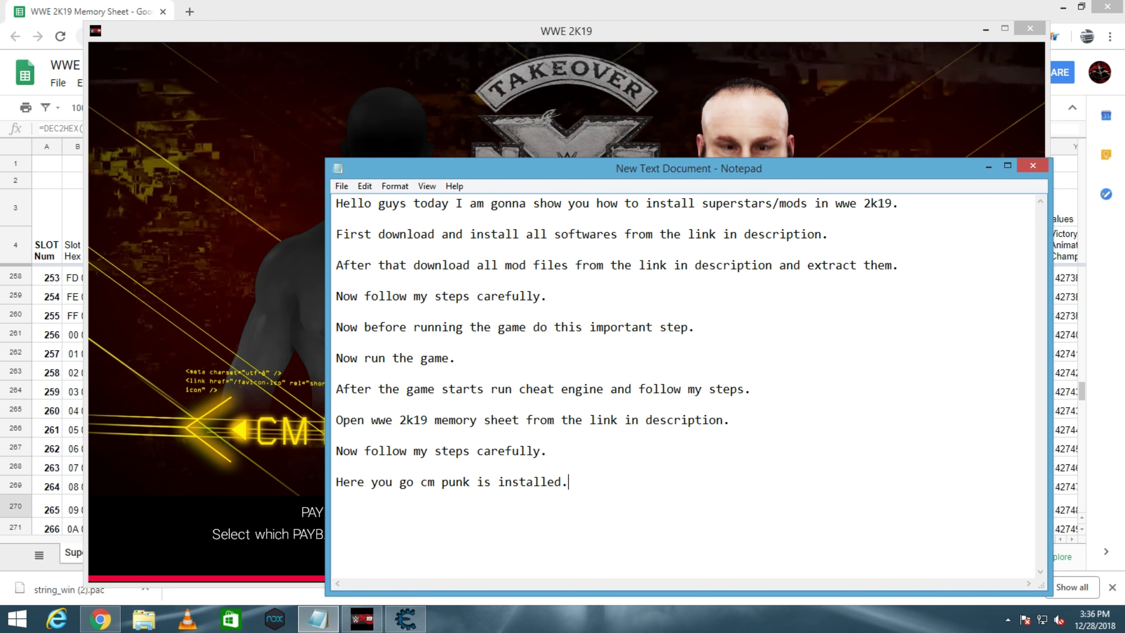
pyautogui.press('Return')
pyautogui.press('Return')
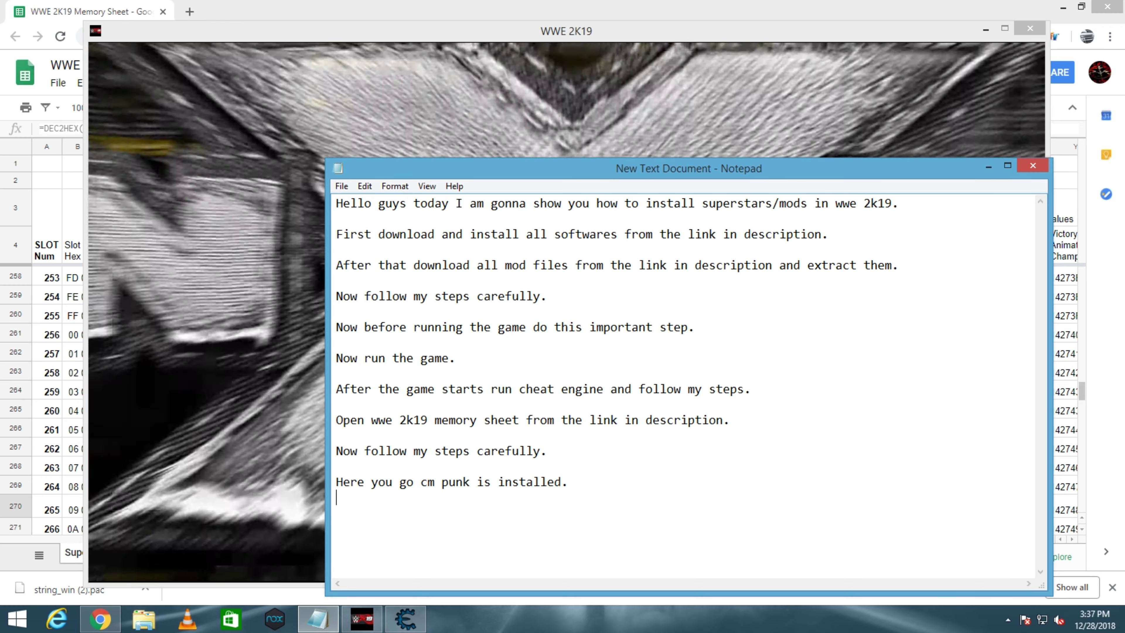
pyautogui.write('you')
# - Move the game window and the Notepad window apart so the match can be watched beside the notes
pyautogui.click(756, 31)
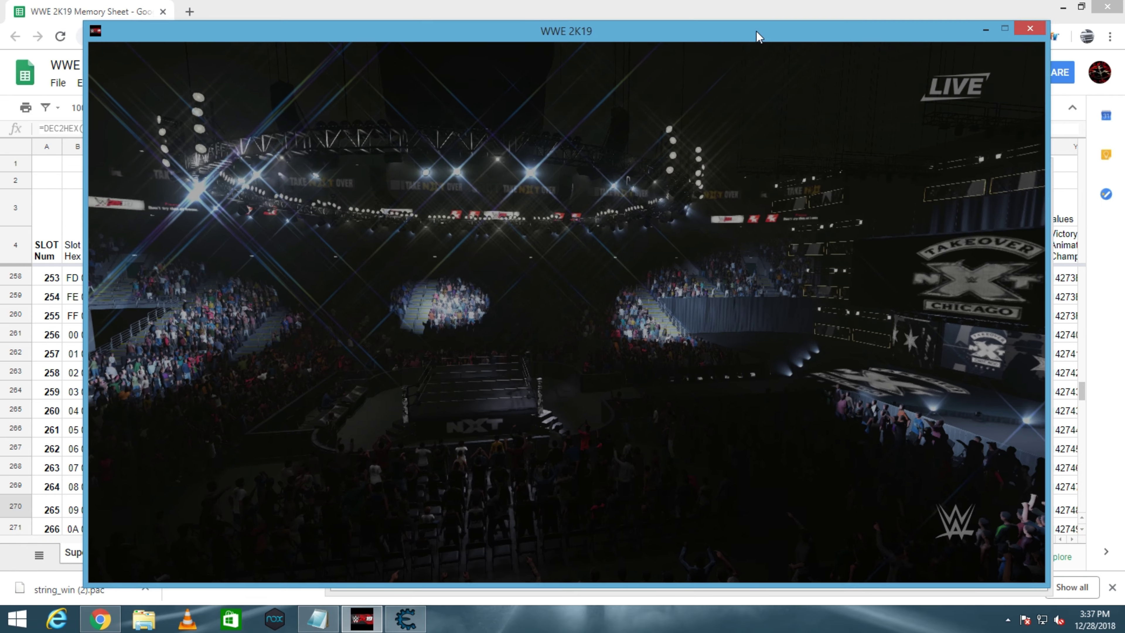
pyautogui.moveTo(756, 31); pyautogui.dragTo(682, 25)
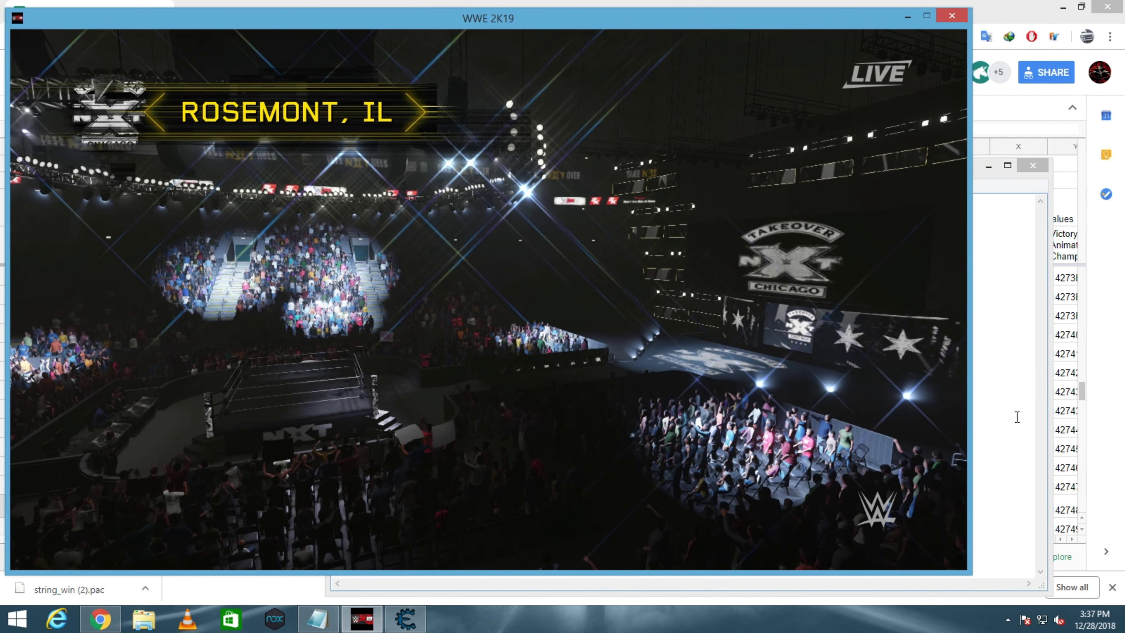
pyautogui.click(977, 346)
pyautogui.moveTo(786, 170); pyautogui.dragTo(915, 125)
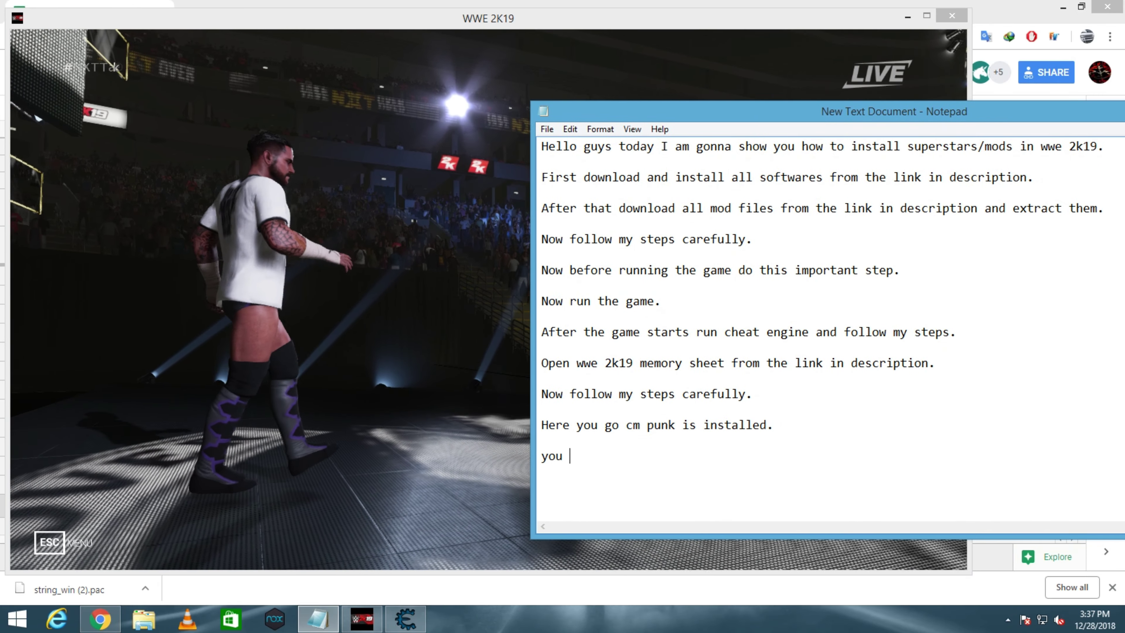
# - Complete the new line as "you can install ant superstar through this method." and begin another with "Subscribe Our Channel for more wwe 2K19"
pyautogui.write('can in')
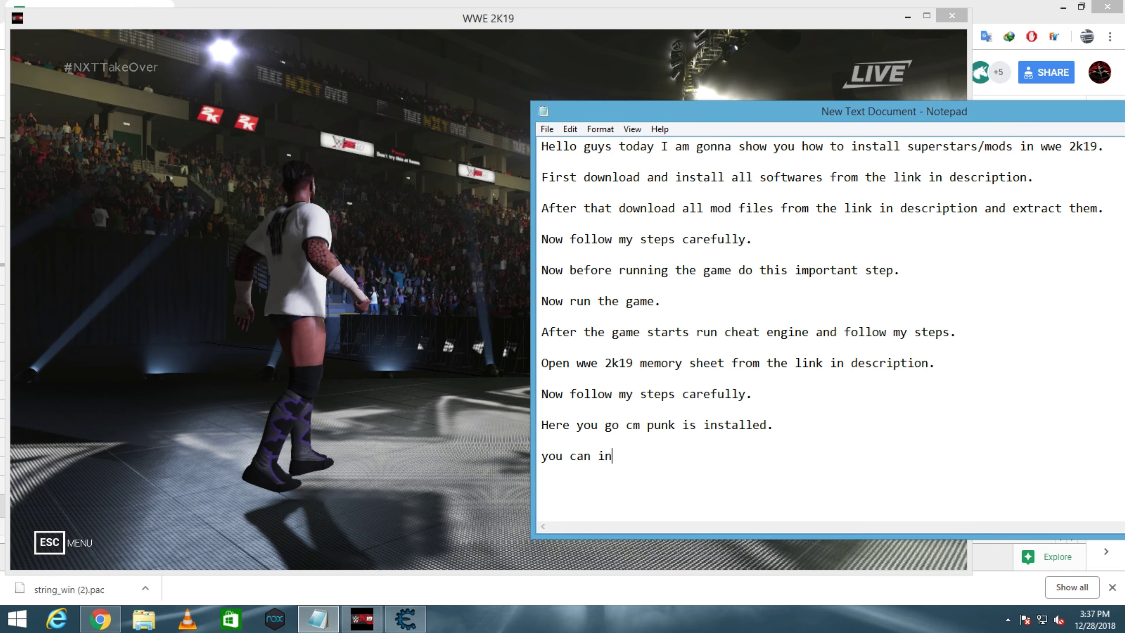
pyautogui.write('stall a')
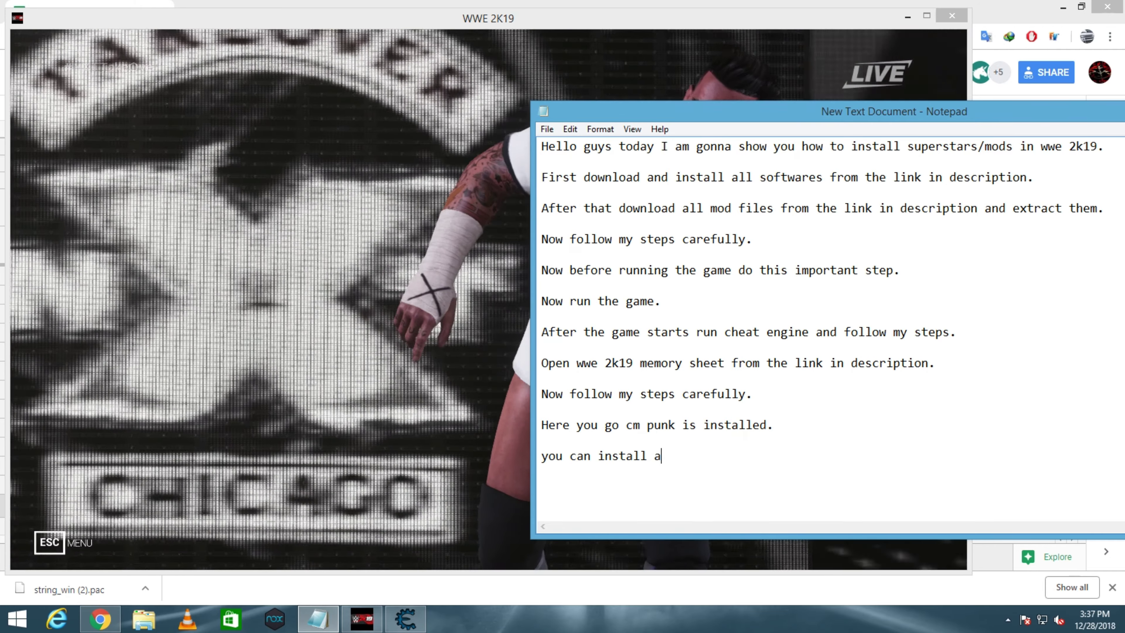
pyautogui.write('nt super')
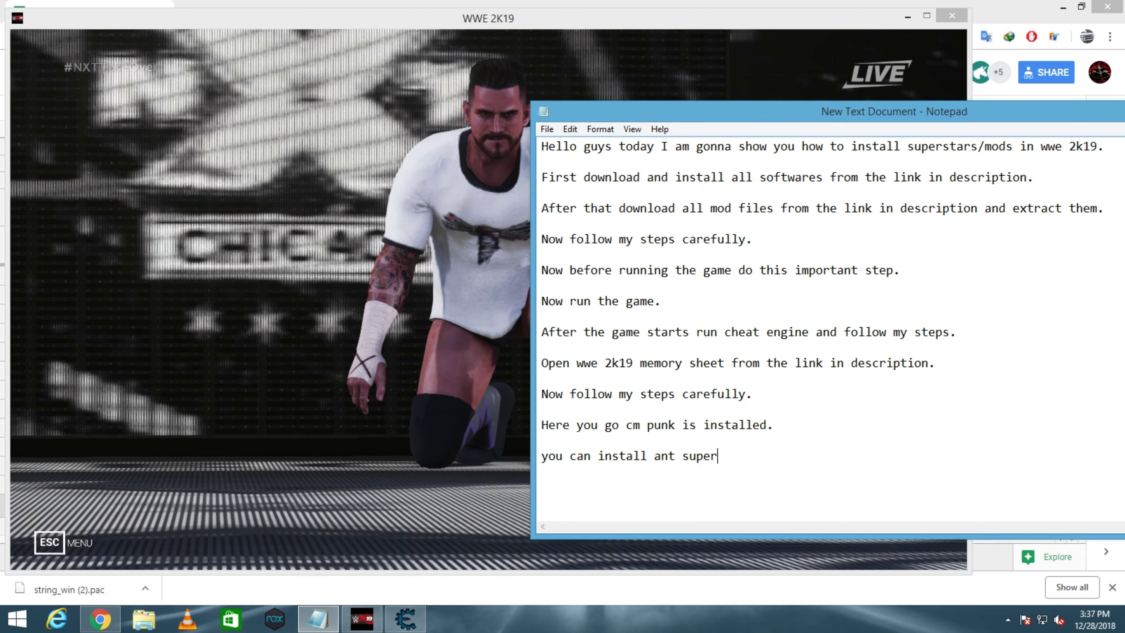
pyautogui.press('BackSpace')
pyautogui.press('BackSpace')
pyautogui.press('BackSpace')
pyautogui.press('BackSpace')
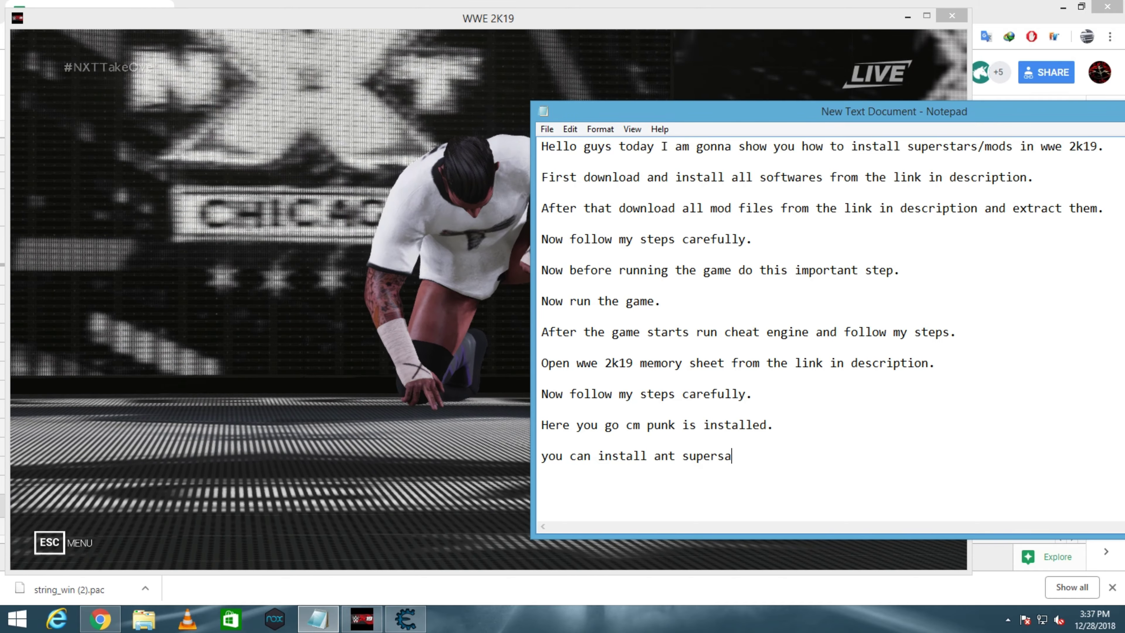
pyautogui.write('tar throu')
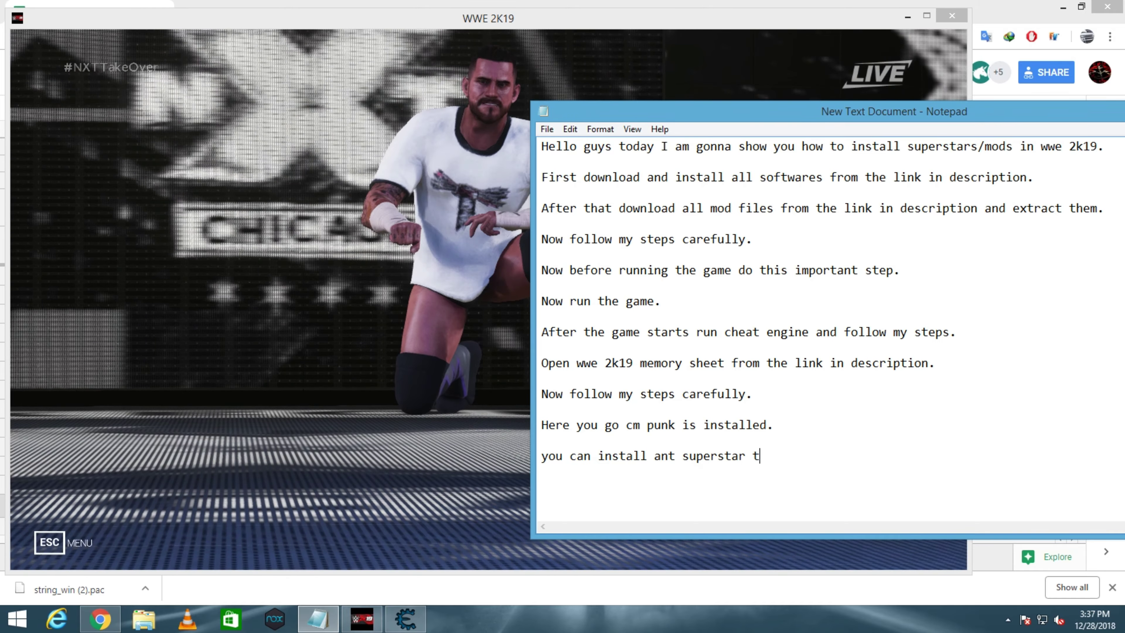
pyautogui.write('gh this method.')
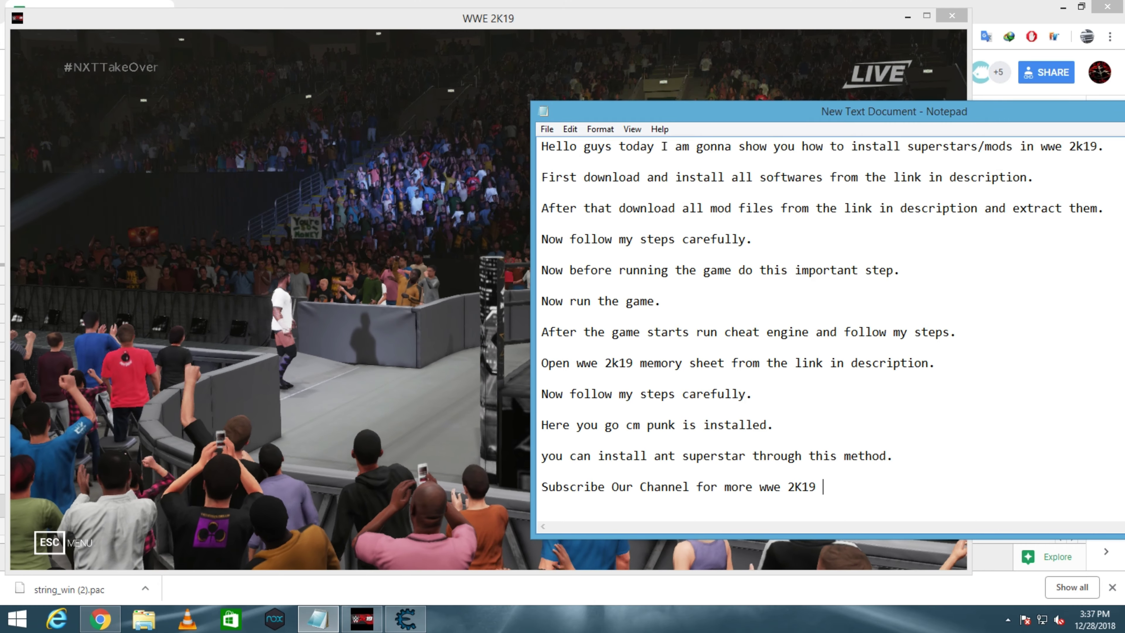
# - Finish the "Subscribe Our Channel" line with "Tutorials,Mods,Gameplays & Updates." and clear the notes away to return to the game
pyautogui.write('Tutorial')
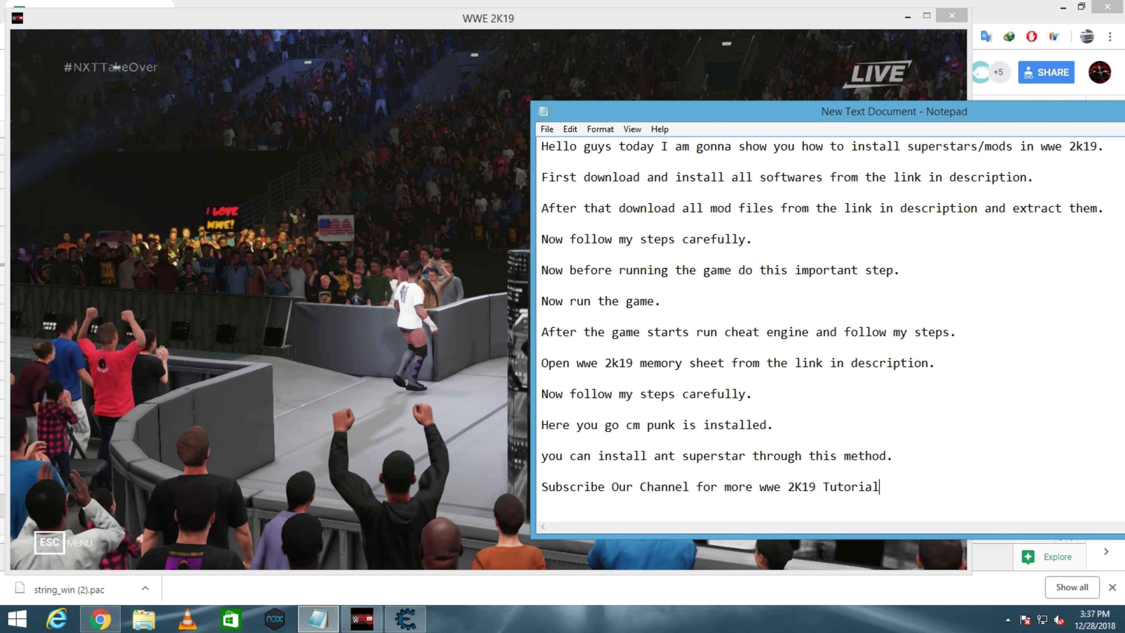
pyautogui.write('s,M')
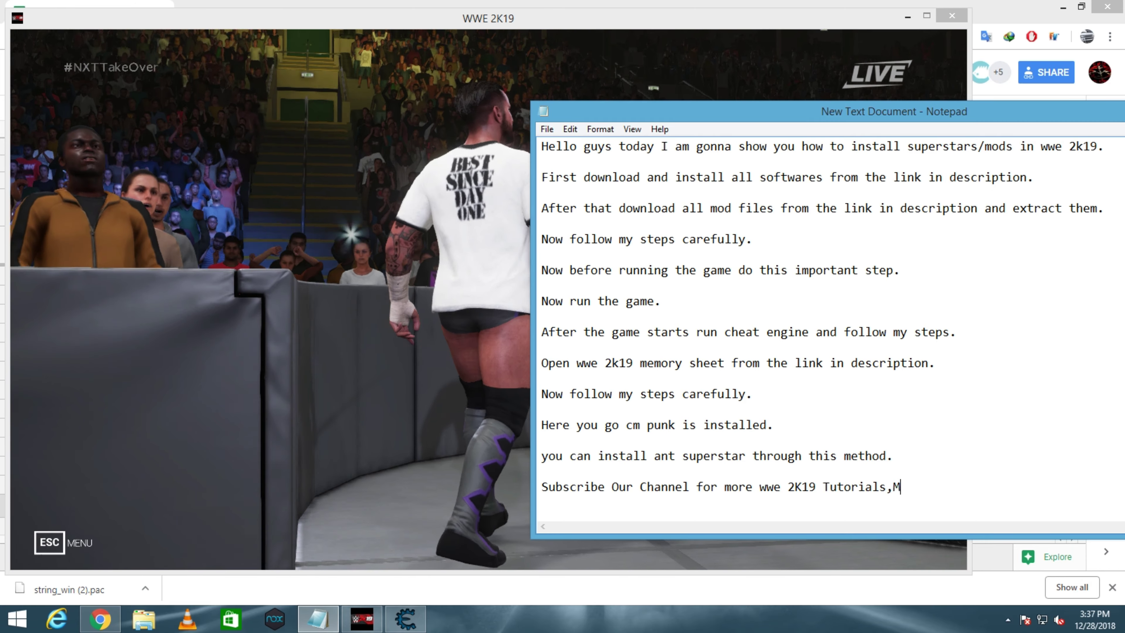
pyautogui.write('ods,Game')
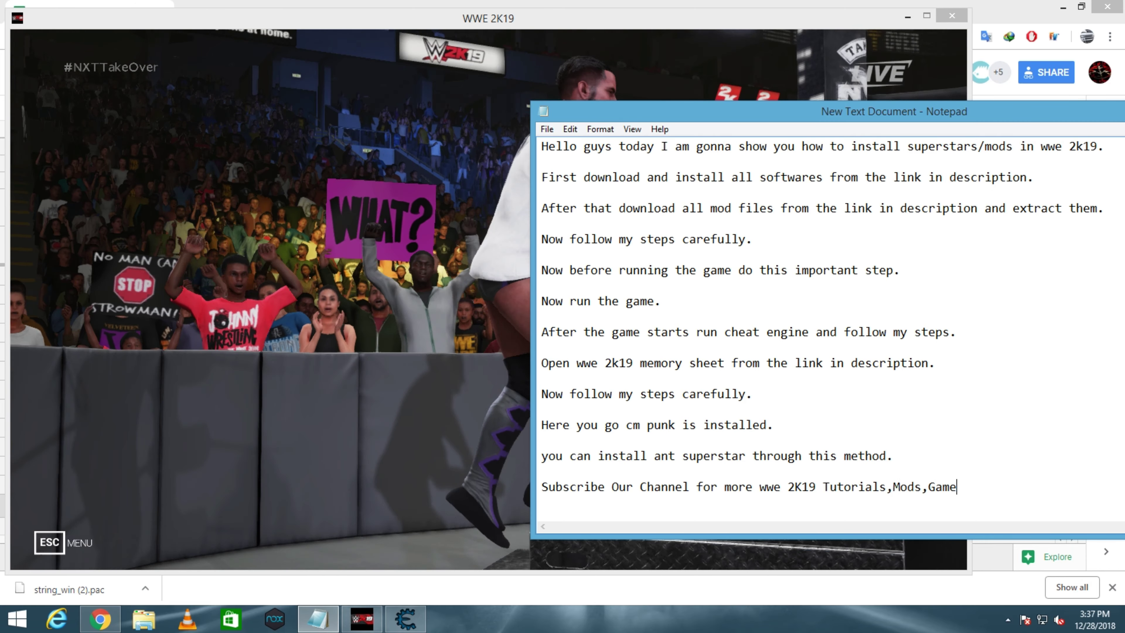
pyautogui.write('plays &')
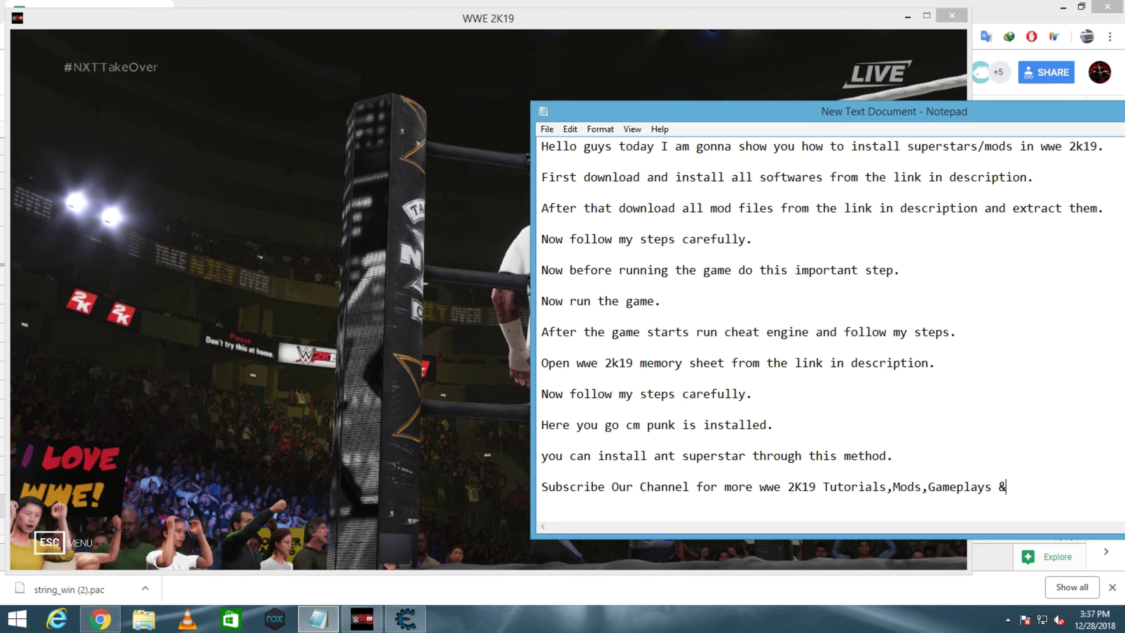
pyautogui.write(' Upda')
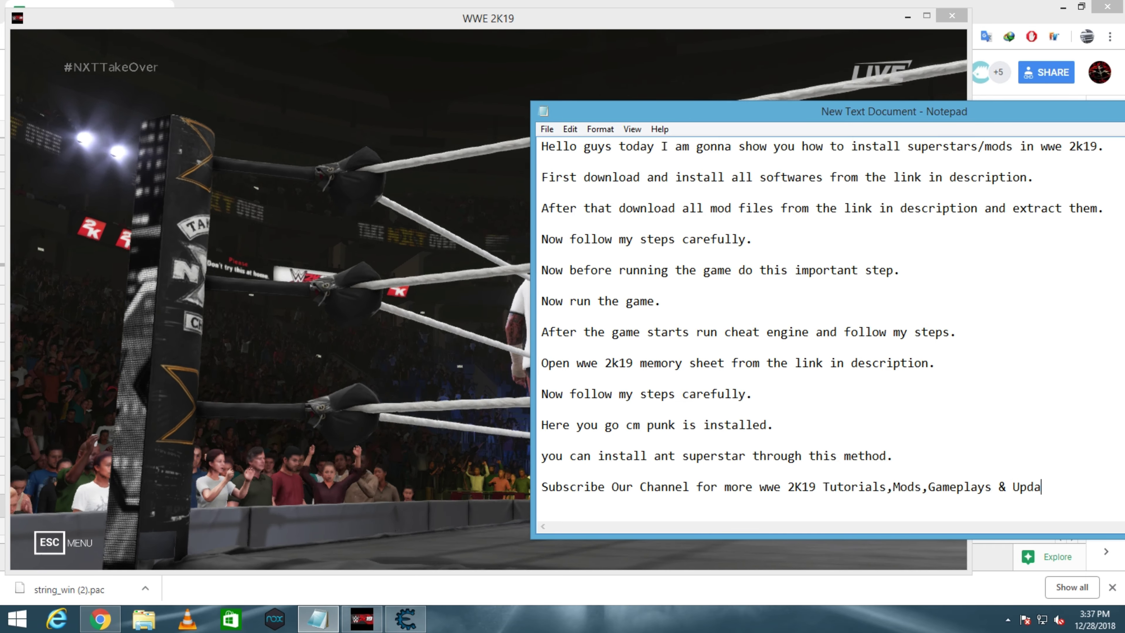
pyautogui.write('tes.')
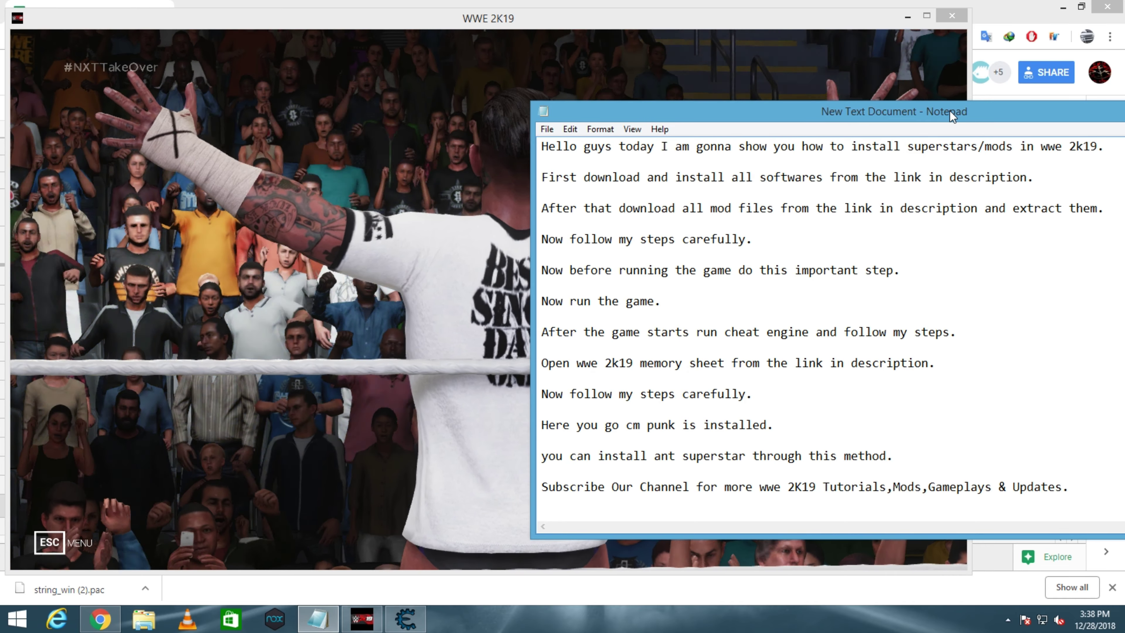
pyautogui.moveTo(950, 110); pyautogui.dragTo(667, 133)
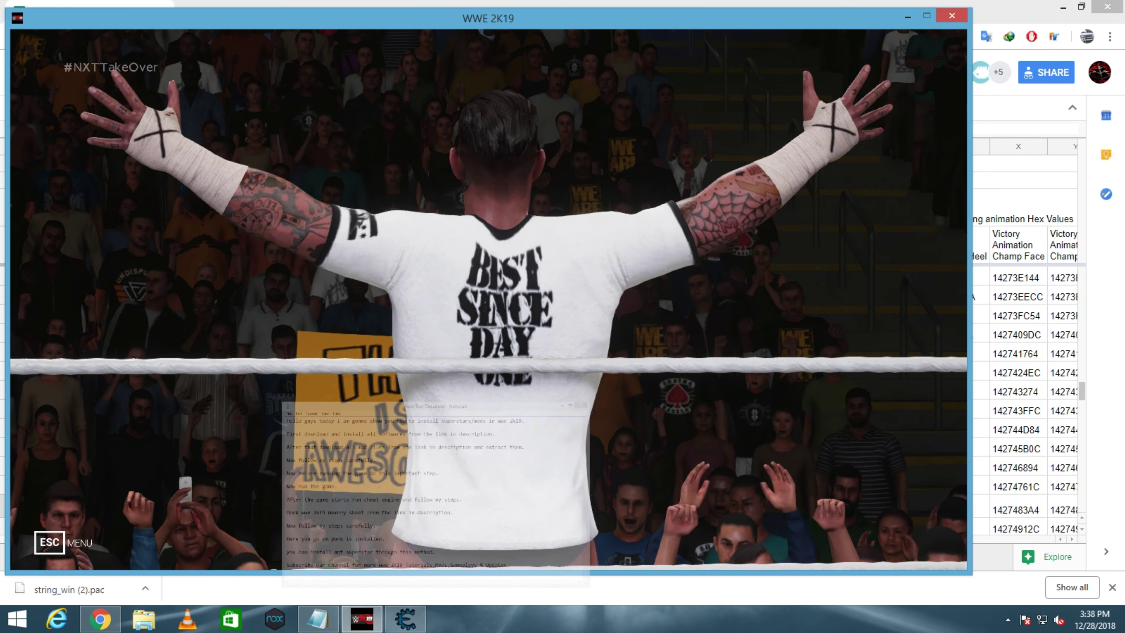
pyautogui.click(911, 132)
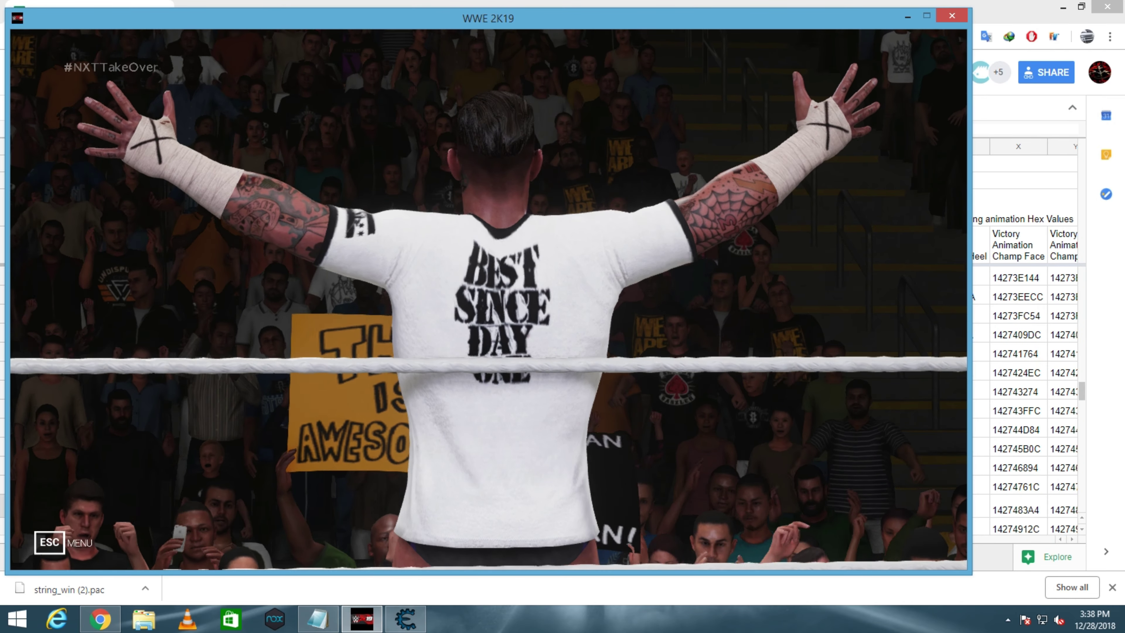